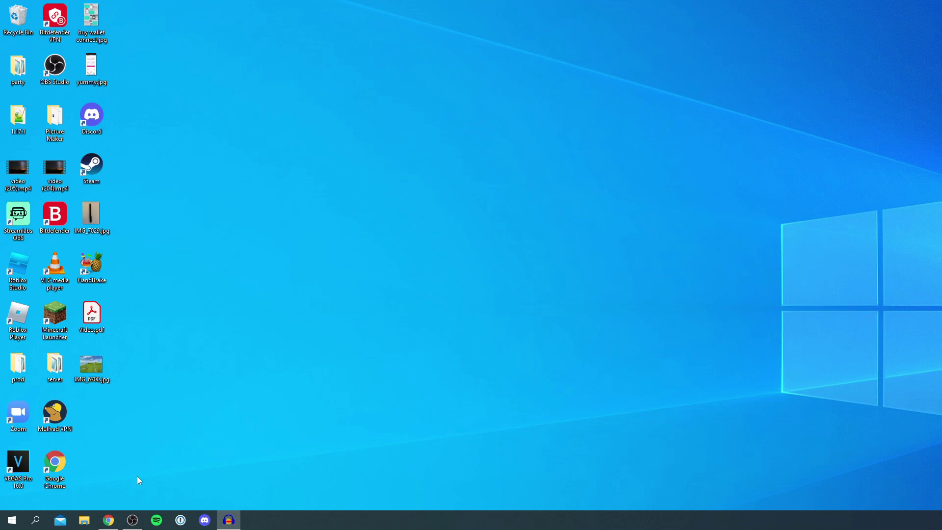
Step: Search Google for 'photopea' in Chrome and open the photopea.com online editor
left_click(109, 520)
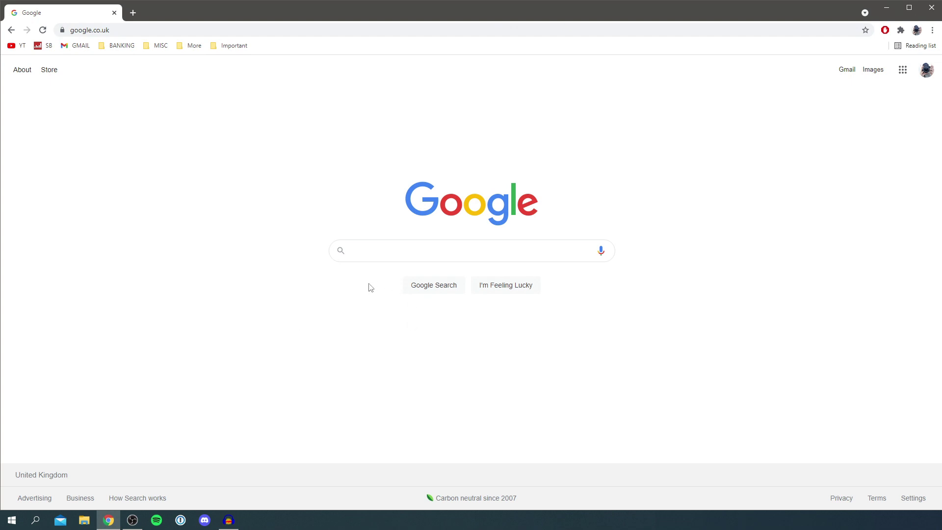
left_click(378, 249)
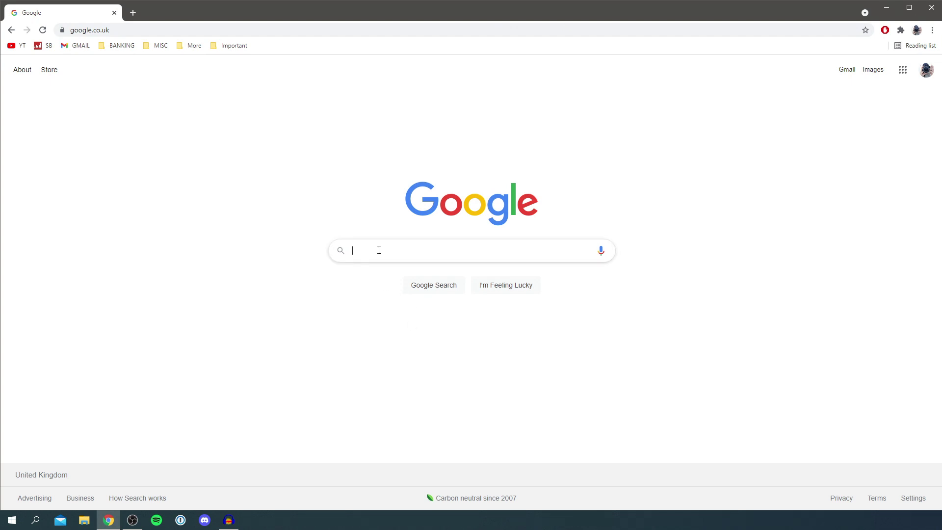
type("photopea")
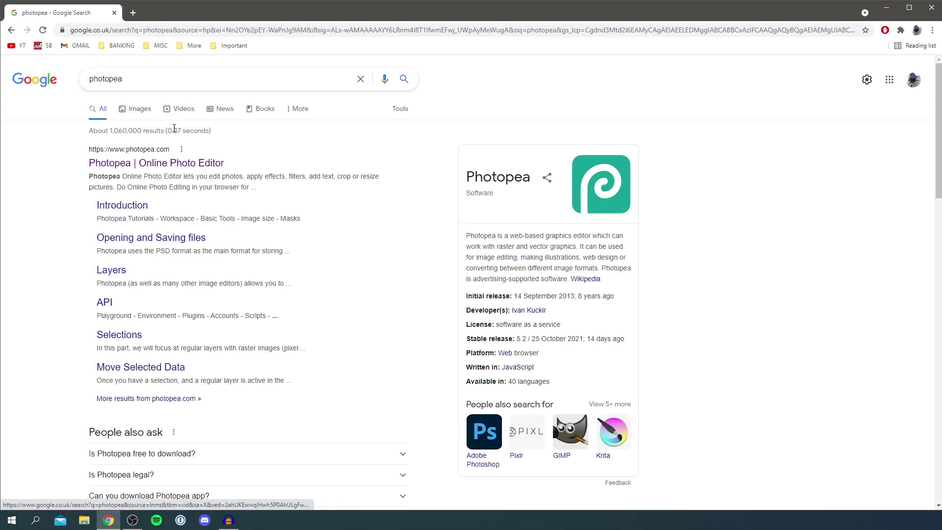
left_click(179, 164)
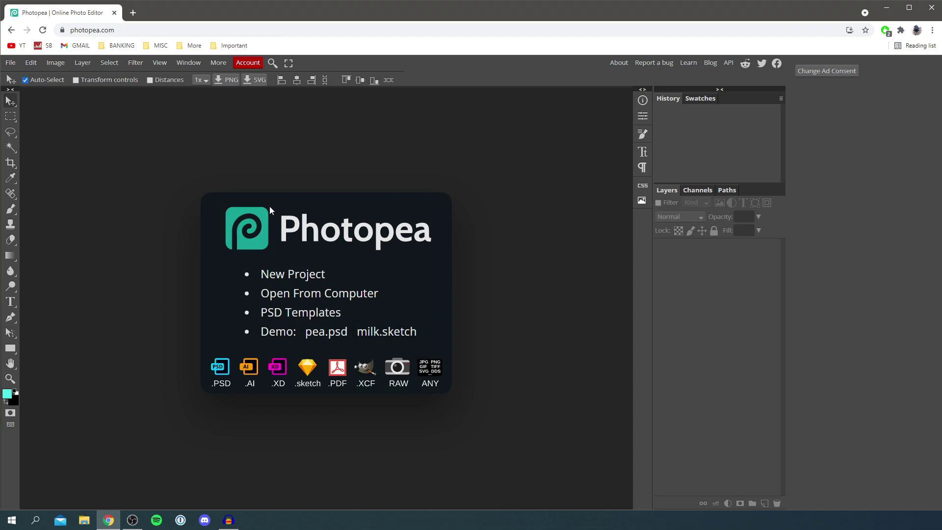
Step: Create a new 1280×720 px project named 'Example'
left_click(11, 62)
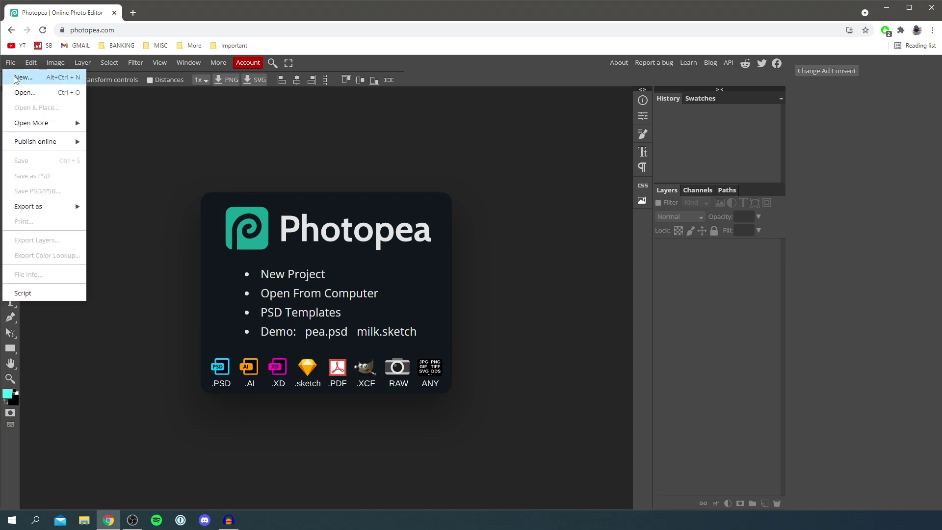
left_click(16, 79)
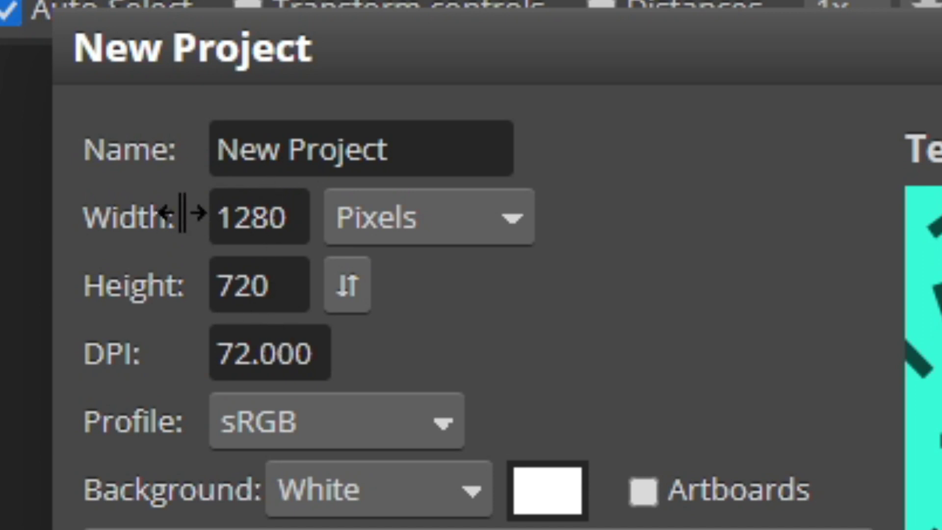
left_click(380, 148)
left_click_drag(381, 148, 32, 147)
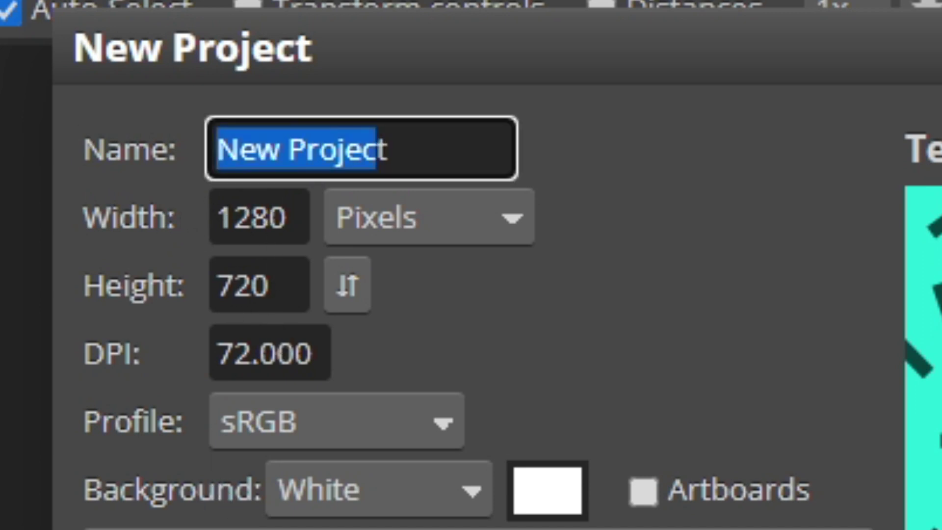
key("BackSpace")
key("Delete")
type("E")
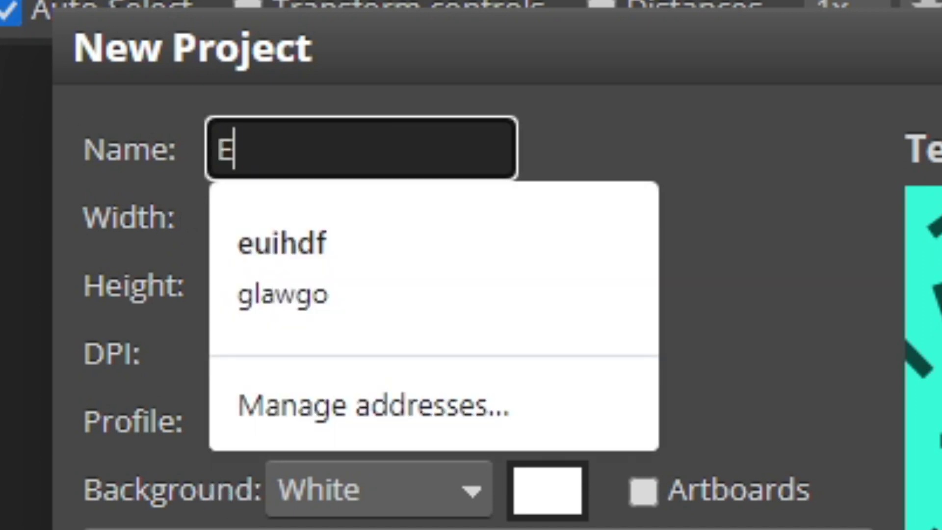
type("xample")
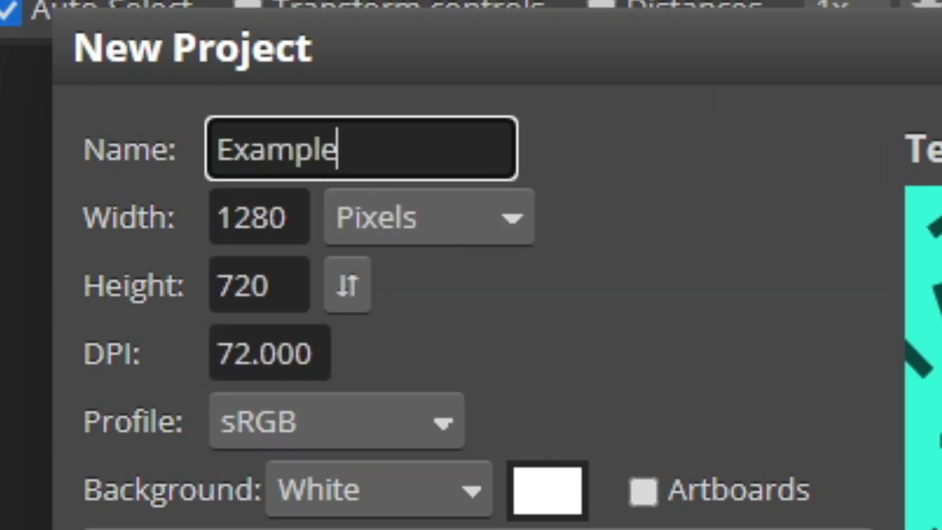
key("Return")
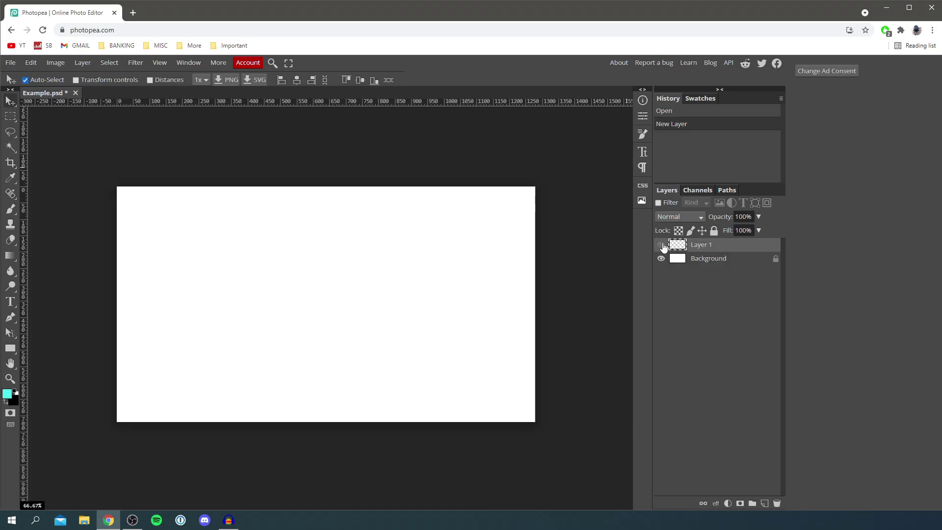
Step: Make the empty Layer 1 visible above the white background
left_click(661, 244)
left_click(9, 117)
Step: Select the whole canvas and set the brush colour to light cyan bafff9
left_click_drag(101, 176, 560, 402)
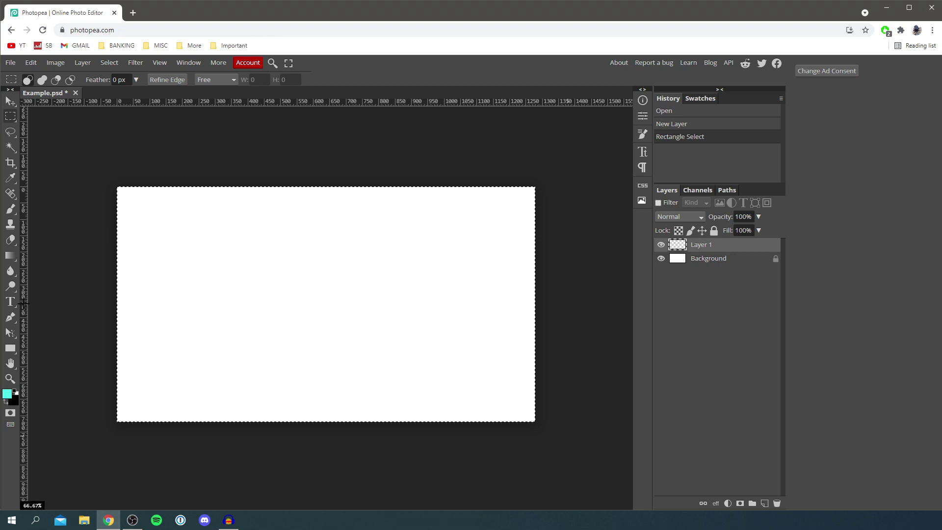
key("b")
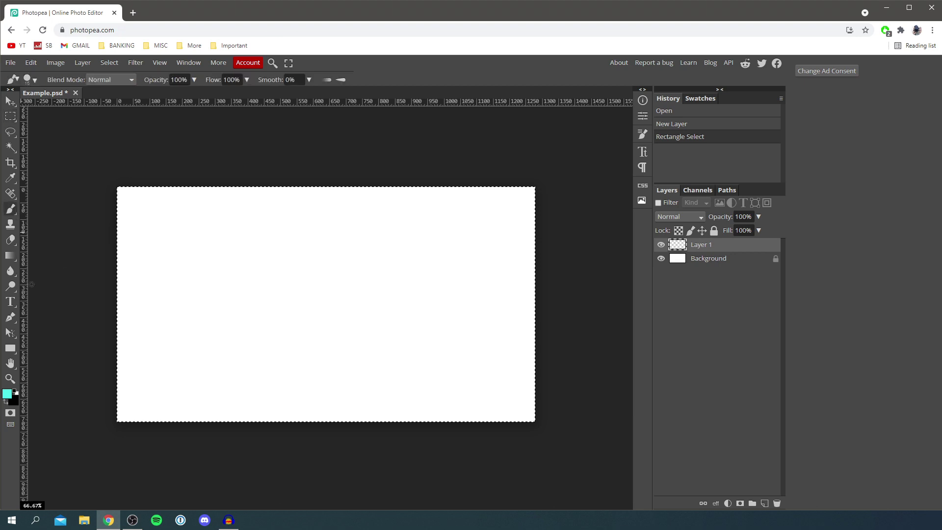
left_click(7, 393)
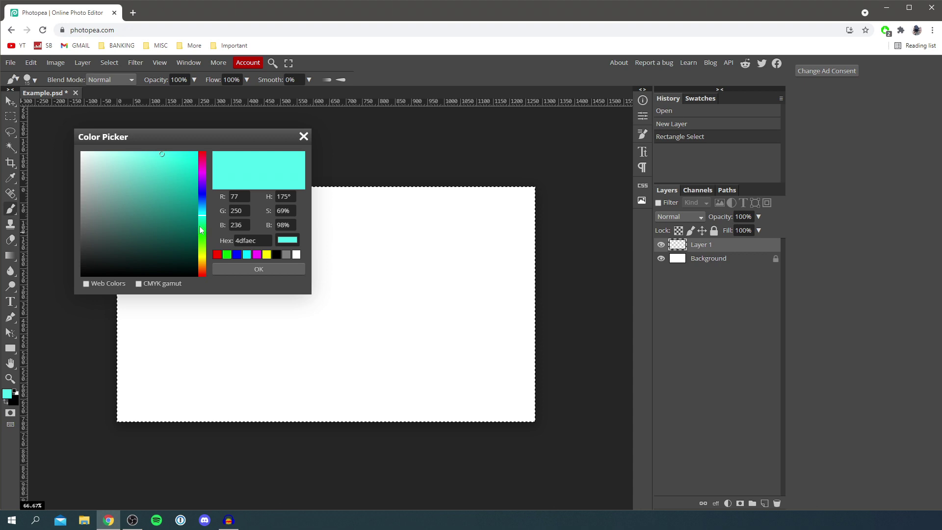
left_click_drag(126, 154, 113, 153)
left_click(278, 270)
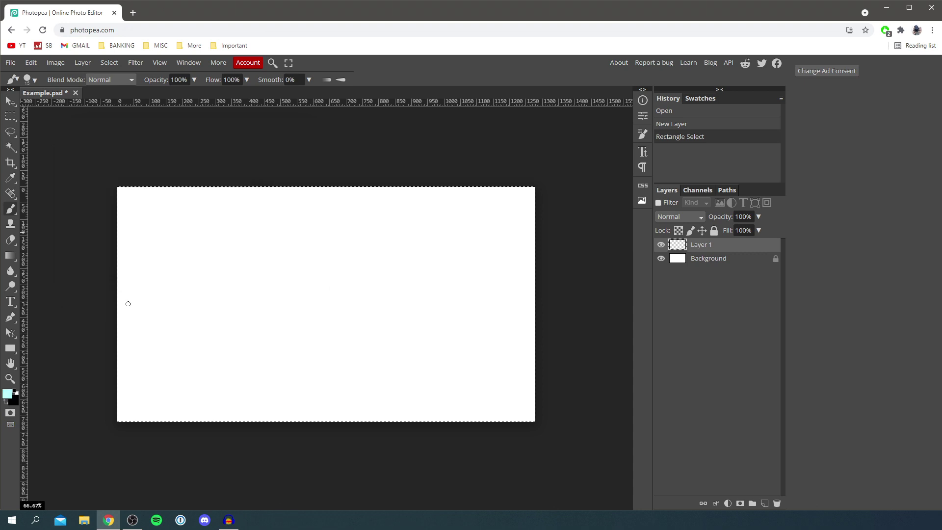
Step: Paint the whole canvas light cyan with a 1000 px brush, then deselect
left_click_drag(243, 306, 259, 295)
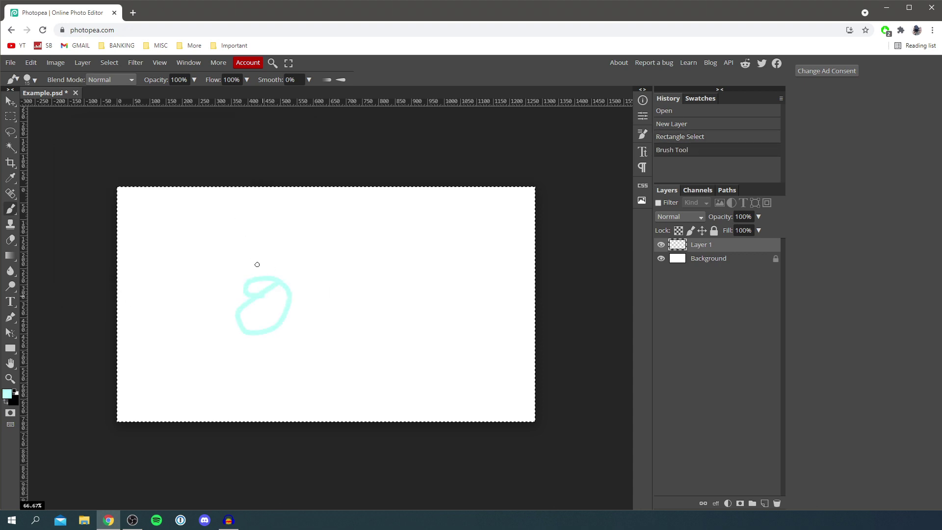
left_click(32, 79)
left_click_drag(96, 106, 188, 117)
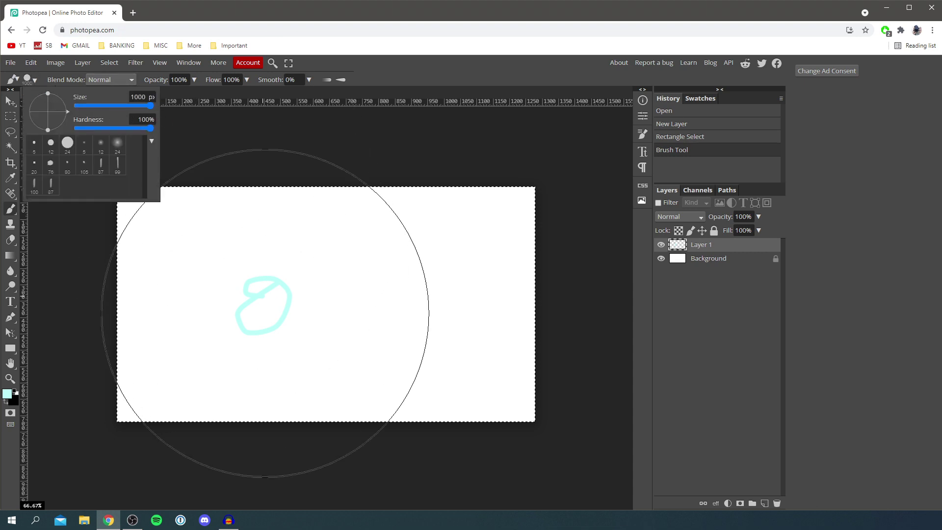
mouse_move(264, 313)
left_mouse_down()
mouse_move(225, 363)
mouse_move(142, 276)
mouse_move(189, 245)
mouse_move(394, 384)
mouse_move(500, 365)
mouse_move(417, 244)
left_mouse_up()
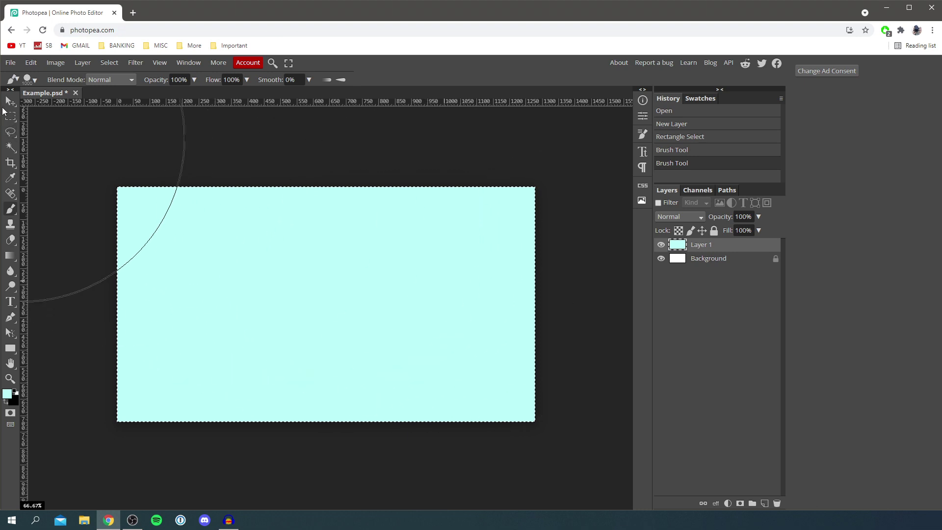
left_click(9, 101)
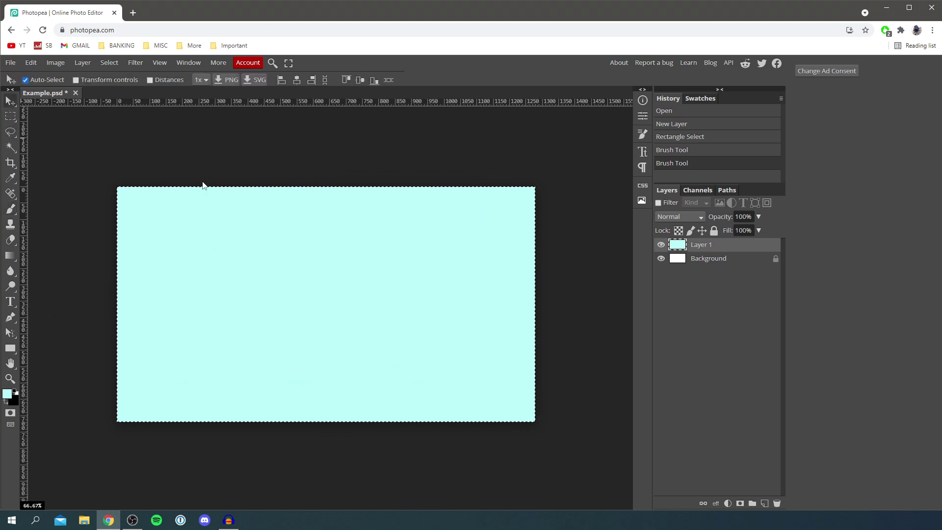
key("ctrl+d")
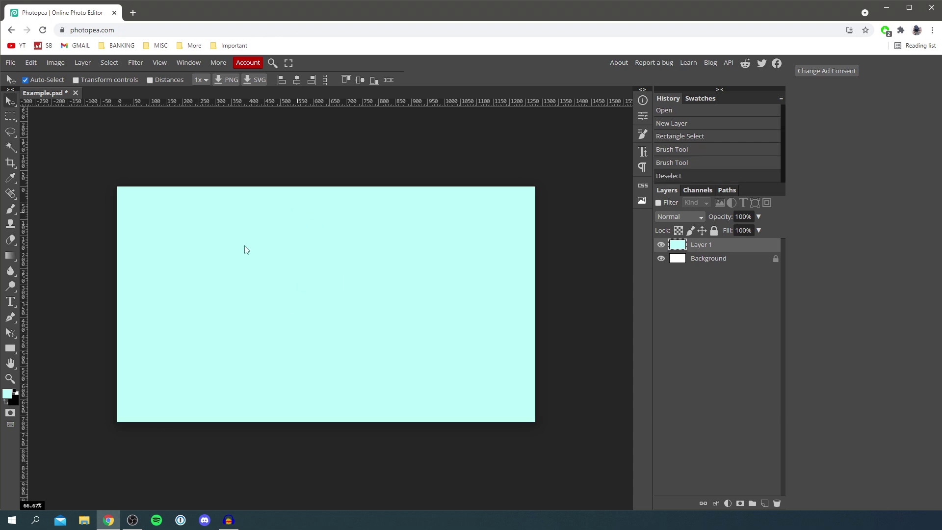
Step: Type 'Example' in Do Hyeon at 93 px on the canvas and commit it
left_click(11, 301)
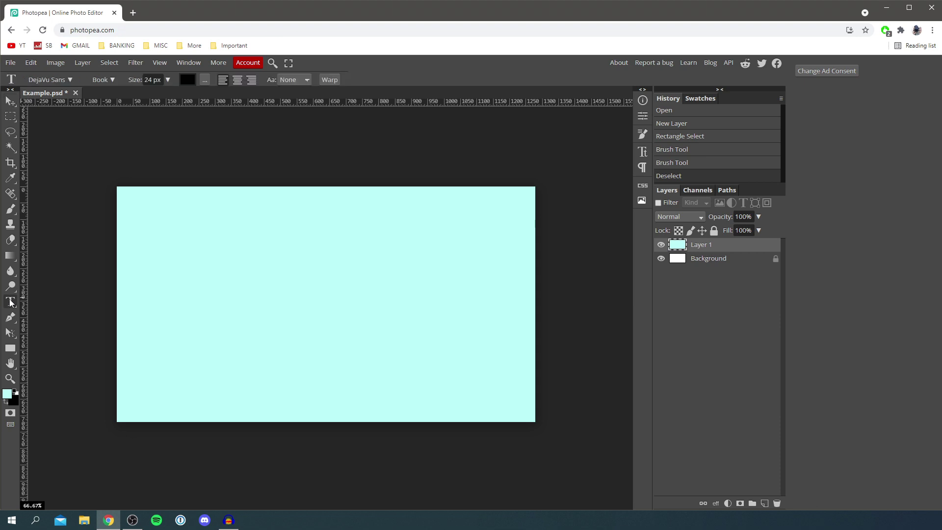
left_click(226, 307)
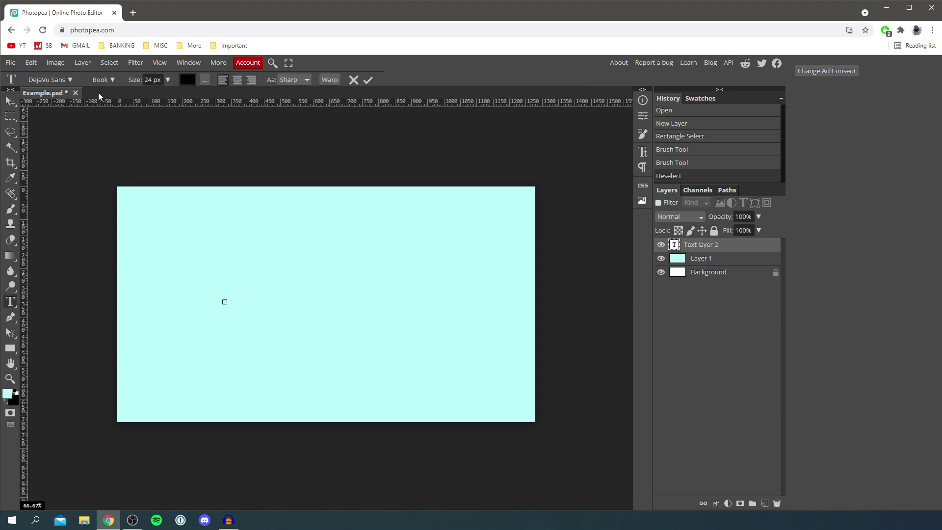
left_click(66, 81)
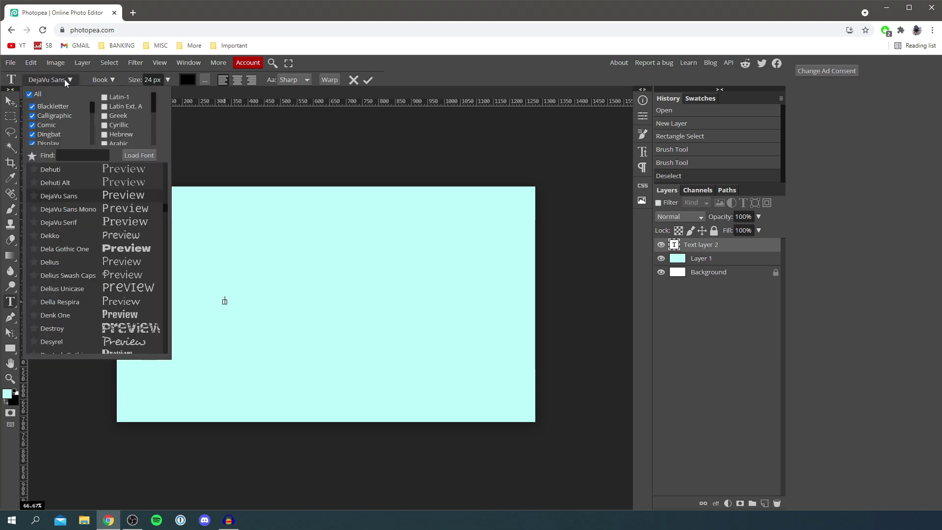
scroll(100, 234, "down", 2)
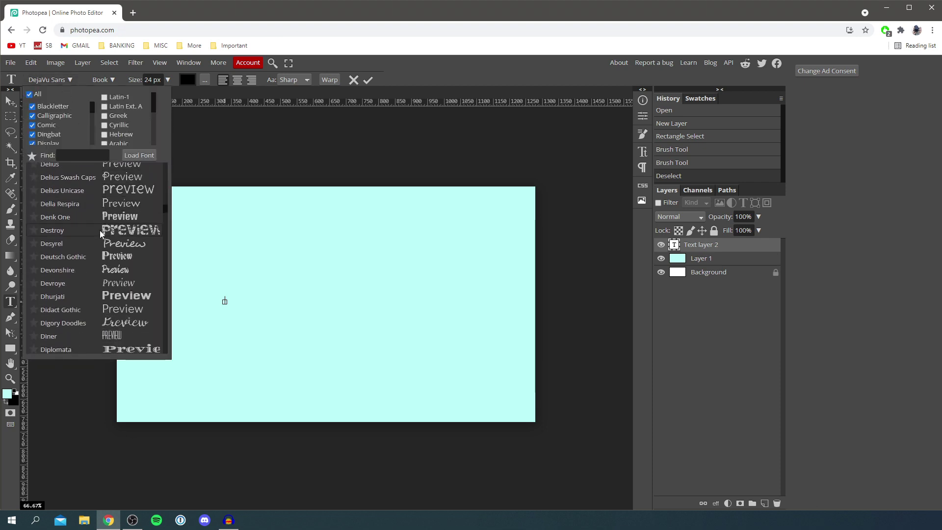
scroll(100, 234, "down", 2)
left_click(129, 272)
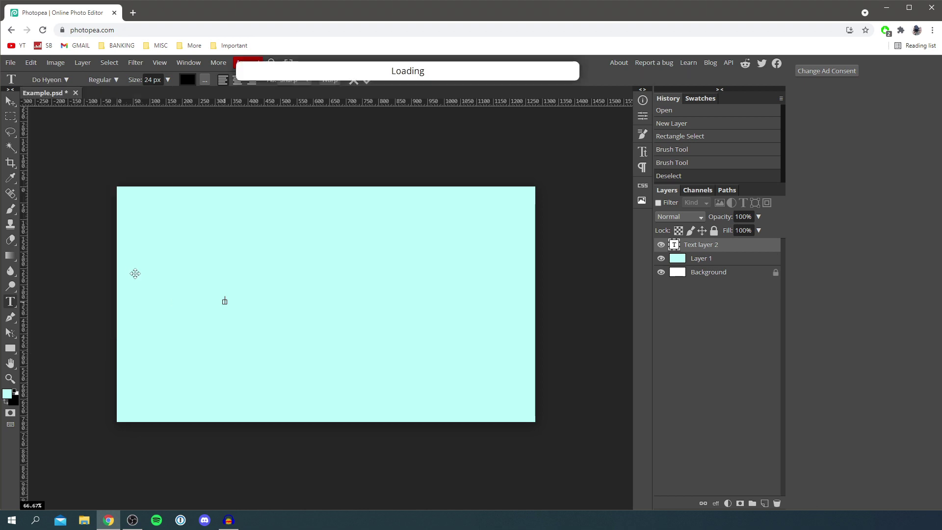
left_click(167, 79)
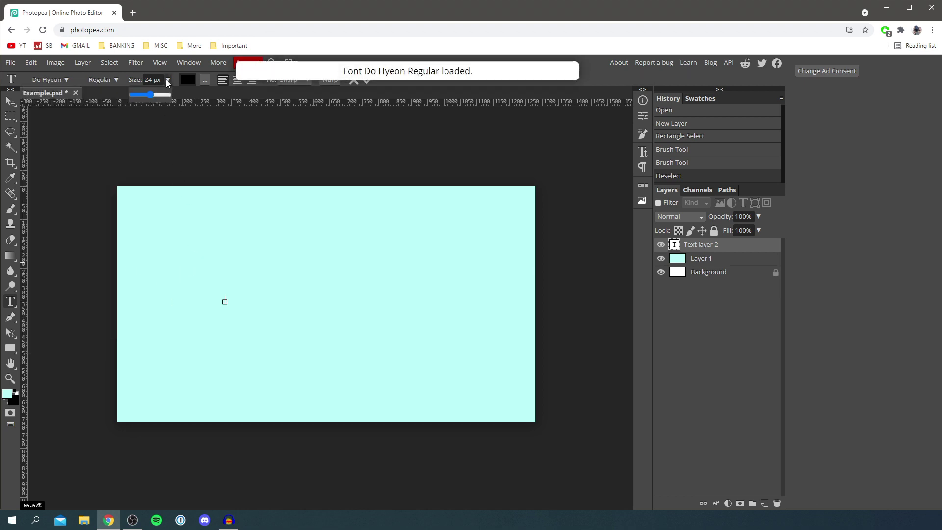
left_click_drag(159, 98, 166, 94)
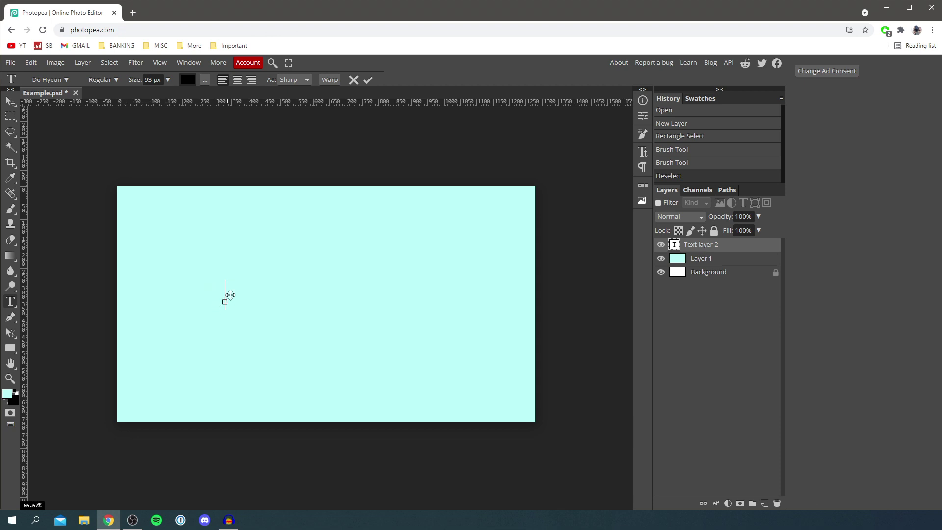
type("Example")
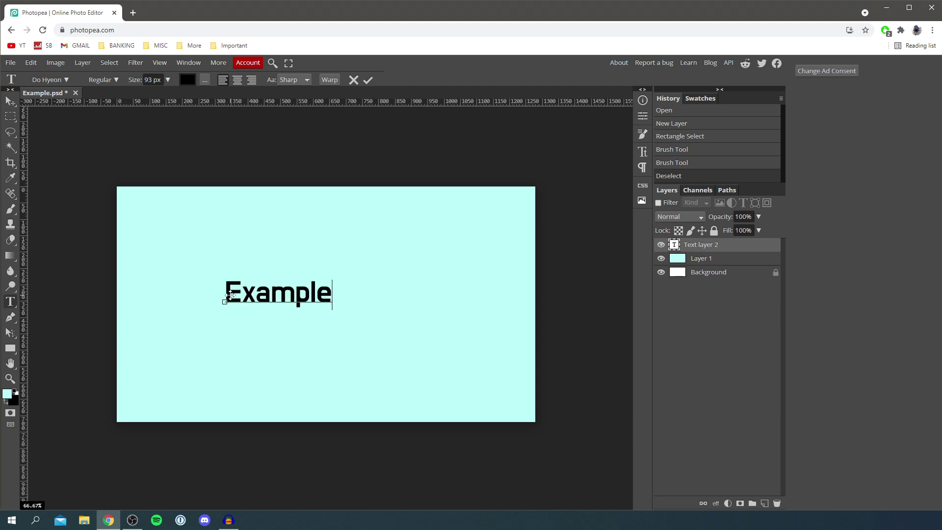
left_click(368, 83)
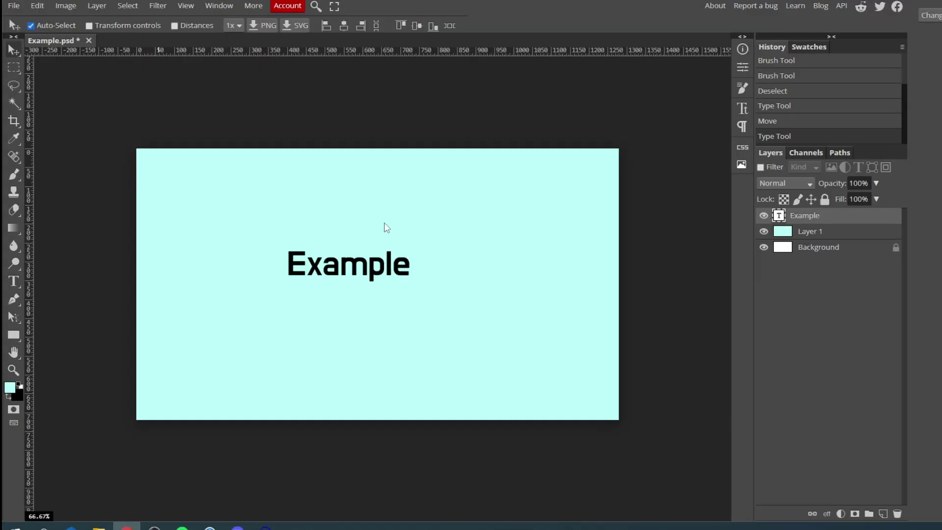
Step: Scale up the Example text with transform handles and move it slightly down-left
left_click(88, 25)
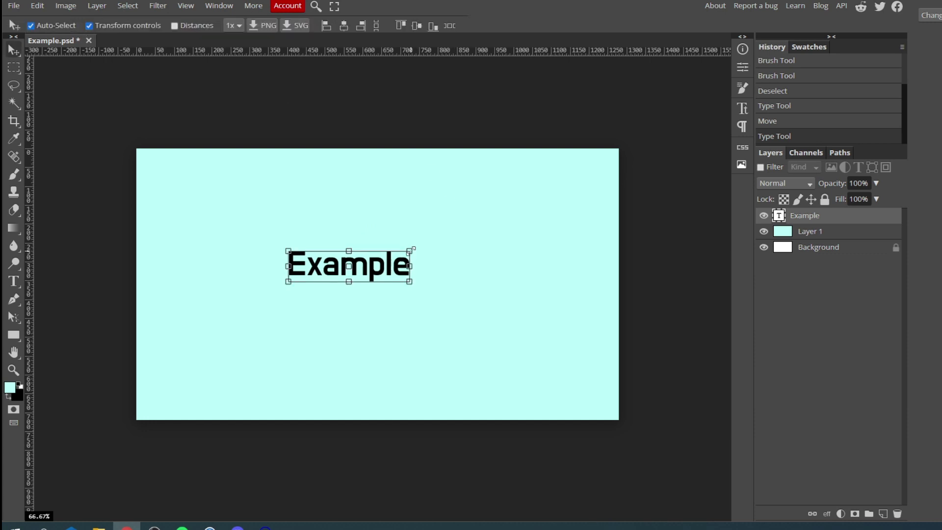
left_click_drag(412, 248, 485, 267)
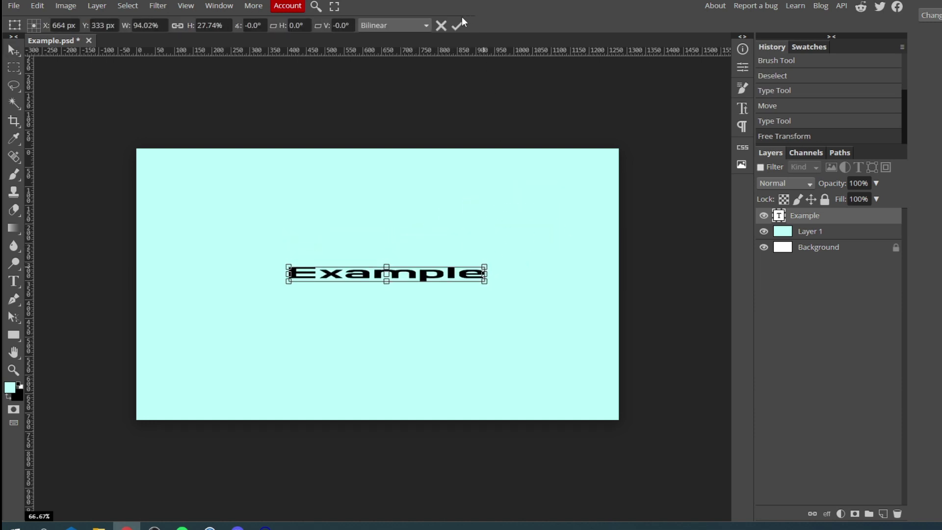
left_click(441, 25)
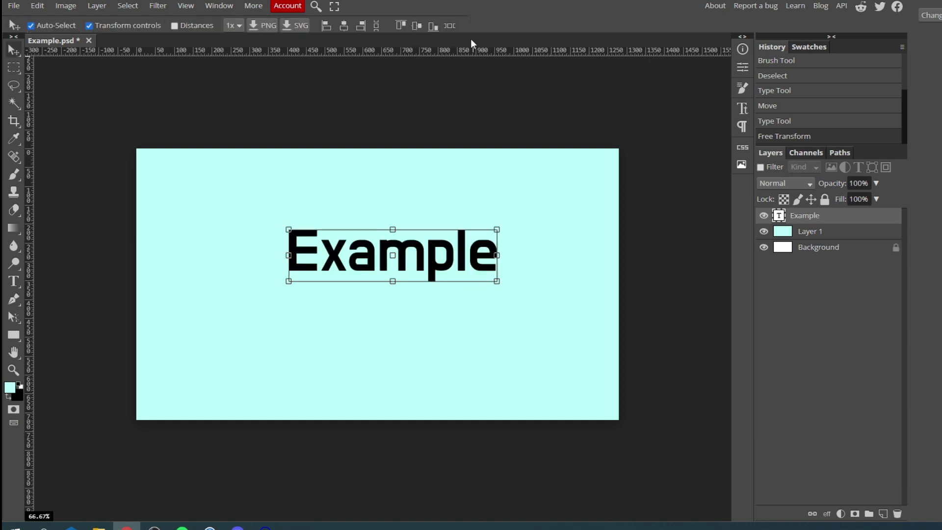
left_click(129, 25)
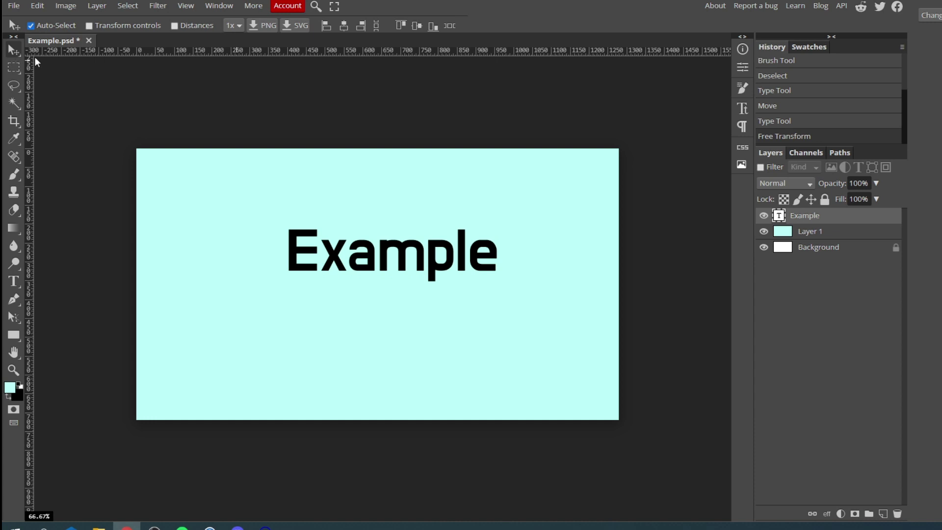
left_click_drag(429, 257, 414, 287)
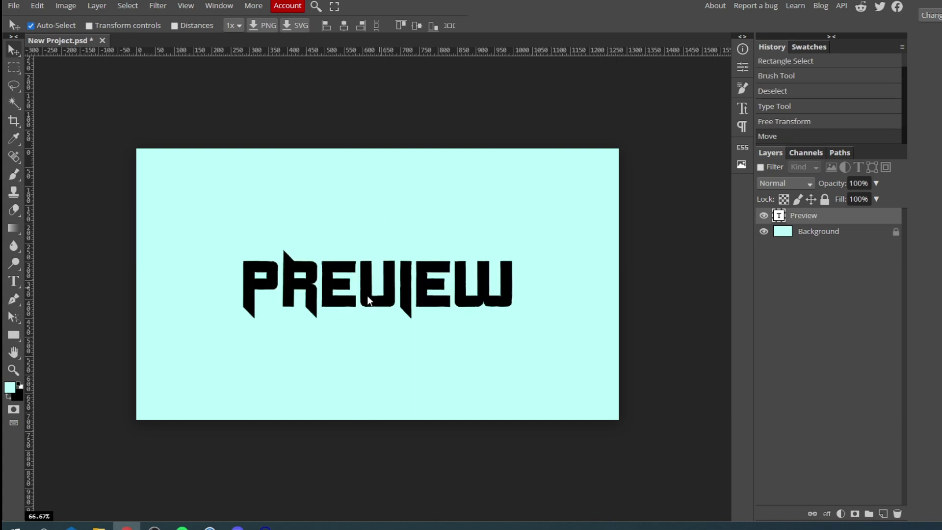
left_click(16, 282)
Step: Select all of the Preview text and switch its font to Dustismo
left_click(296, 290)
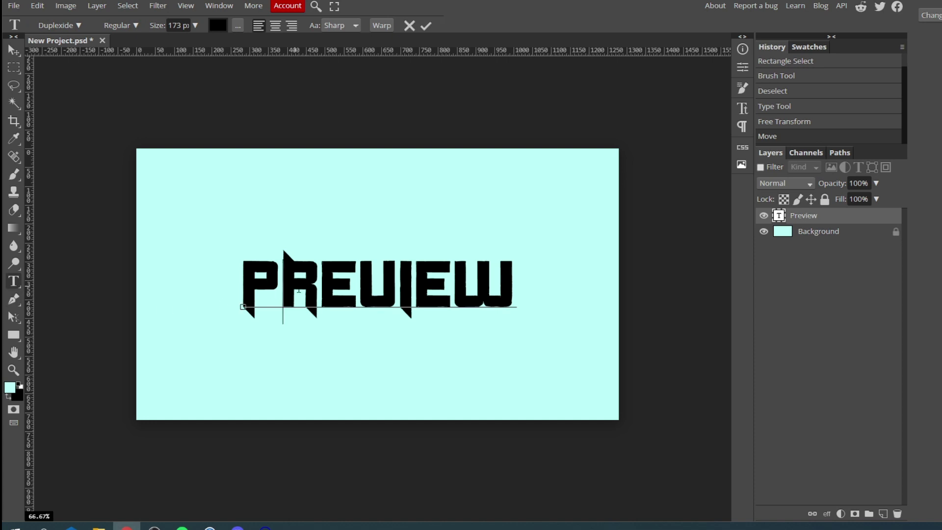
key("ctrl+a")
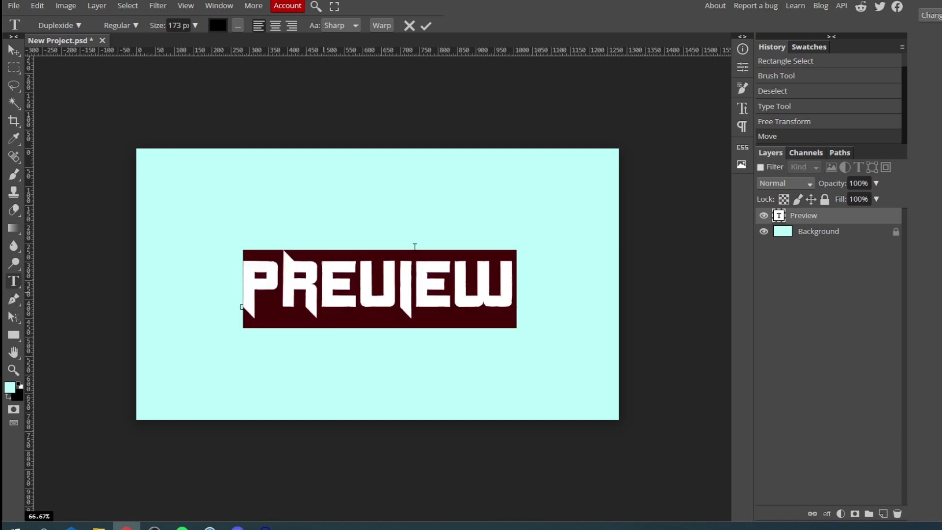
left_click(70, 25)
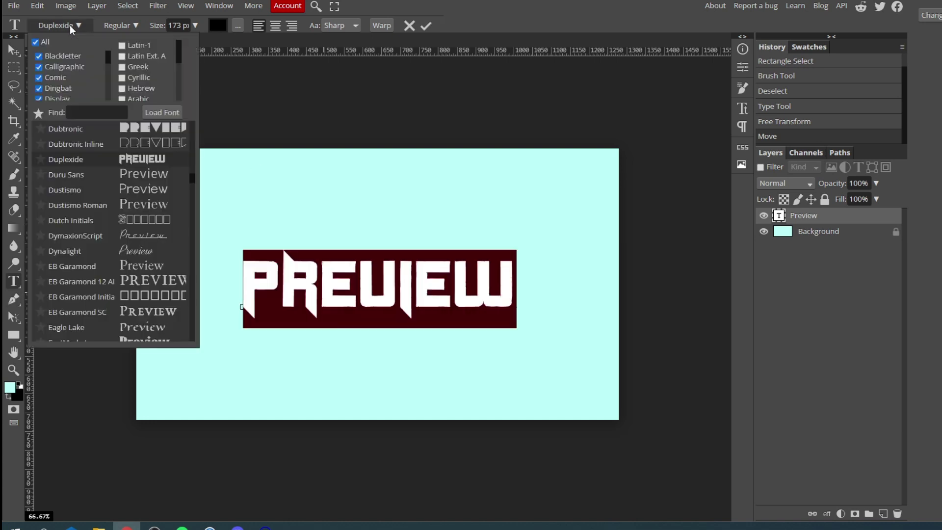
left_click(125, 191)
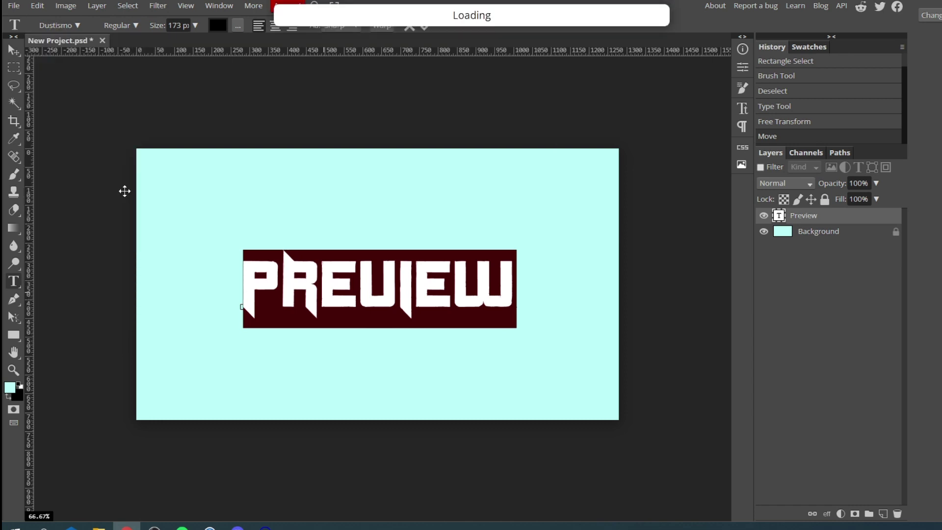
left_click(17, 51)
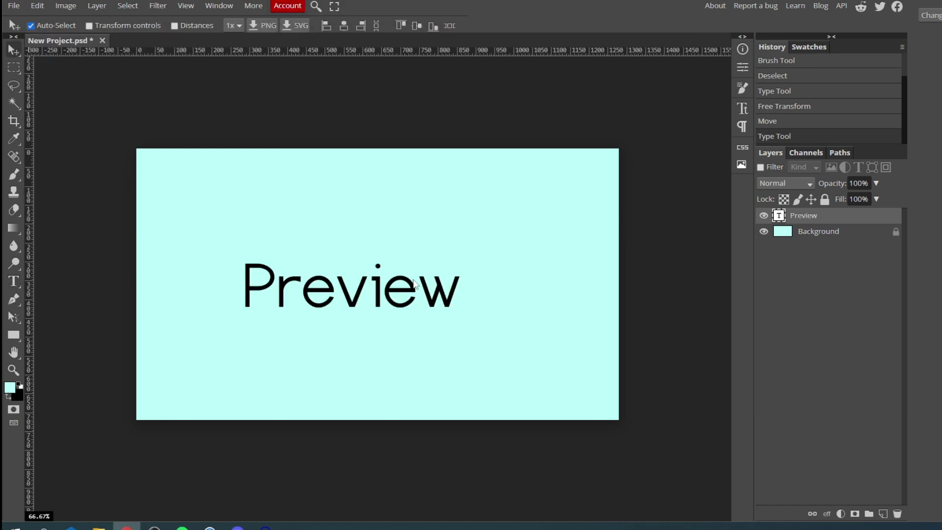
Step: Drag the Preview text right to centre it horizontally on the canvas
left_click_drag(405, 294, 431, 291)
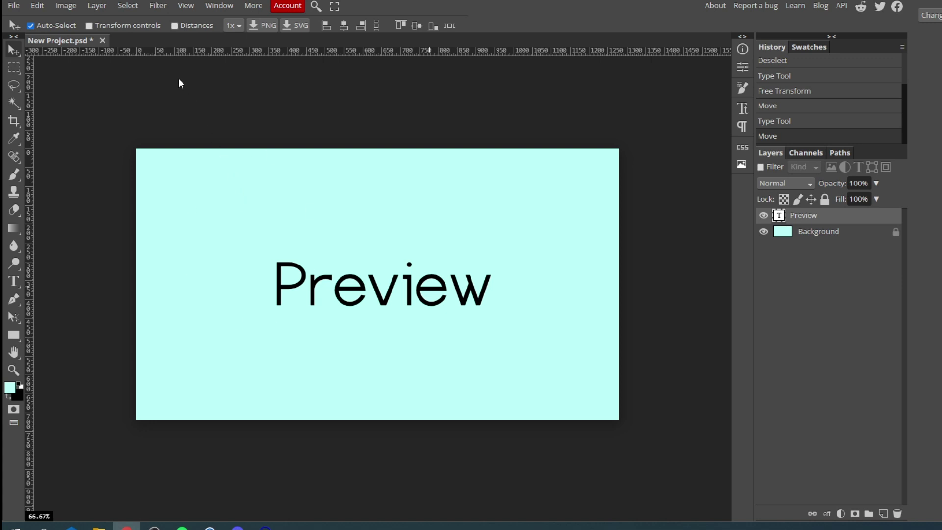
left_click(13, 7)
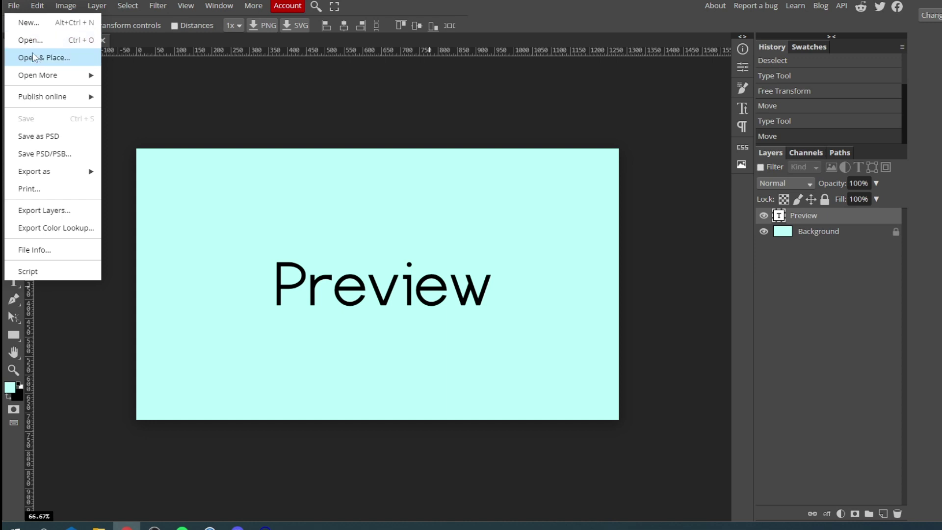
left_click(299, 244)
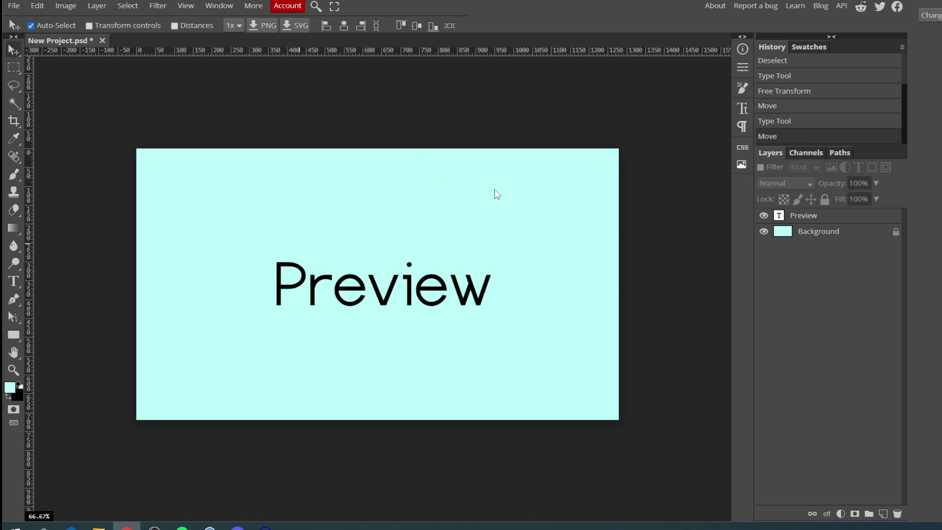
Step: Add an empty layer and delete it again
key("ctrl+shift+n")
key("Delete")
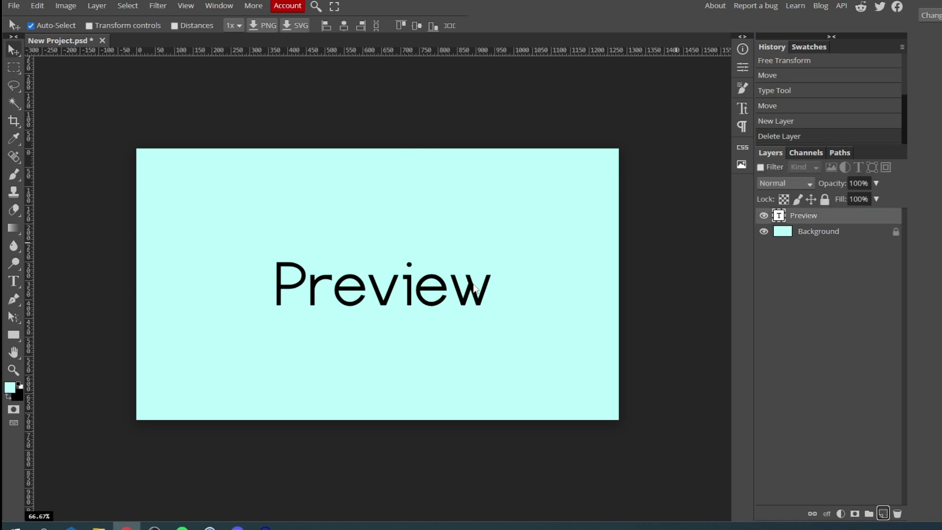
right_click(816, 221)
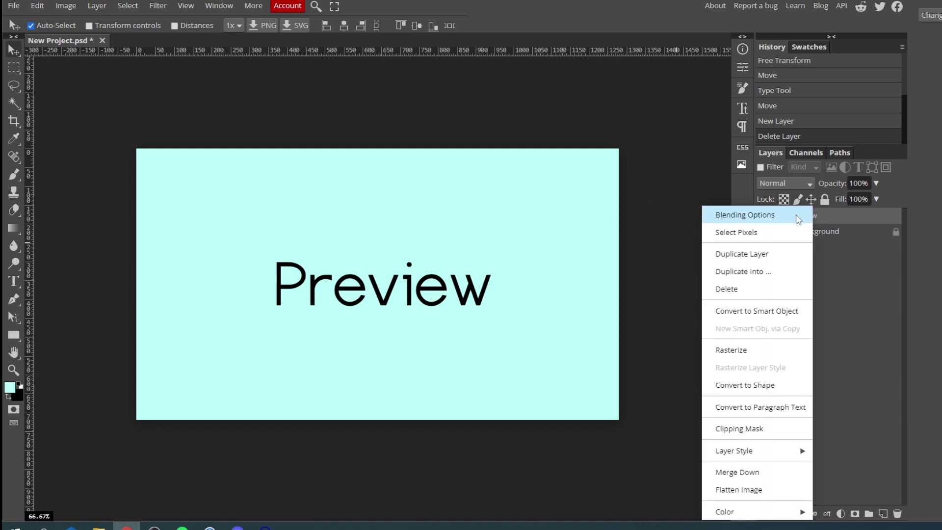
Step: Give the Preview text a fully opaque drop shadow with 0 px distance
left_click(797, 214)
left_click_drag(404, 97, 877, 161)
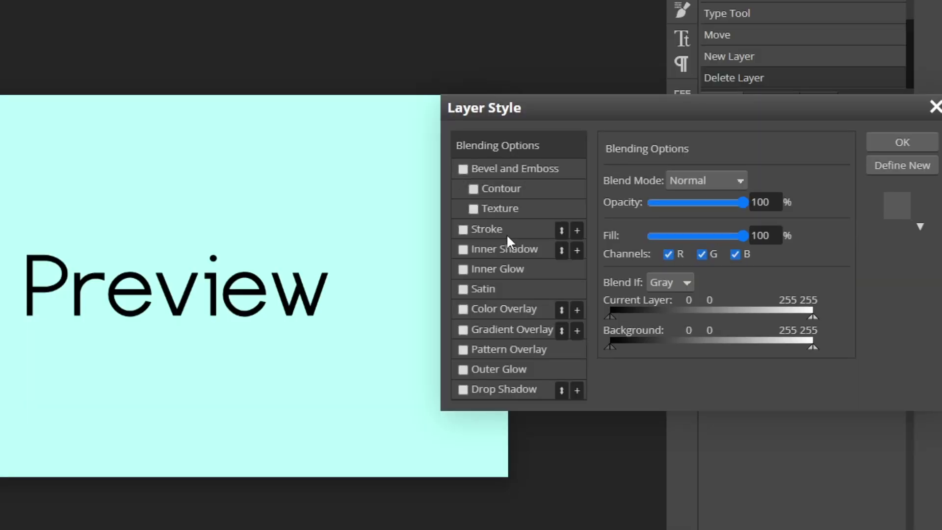
left_click(481, 388)
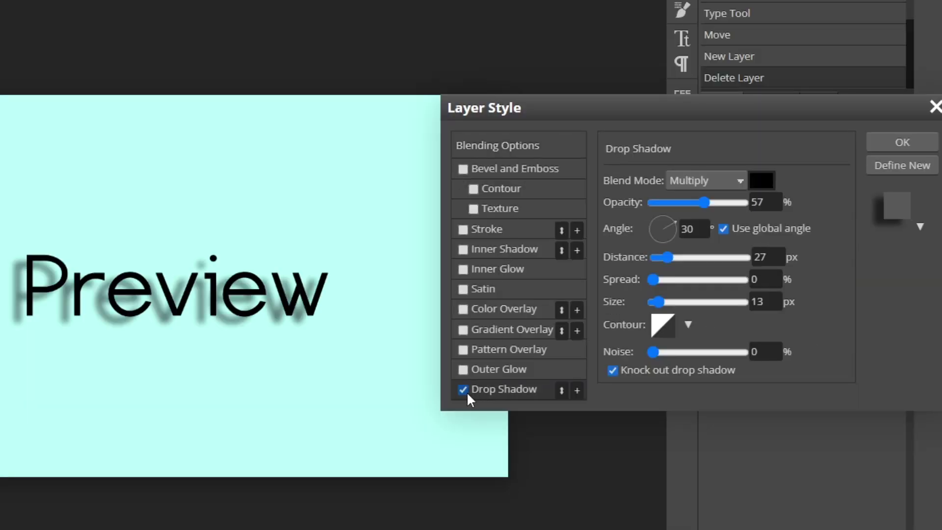
left_click(656, 257)
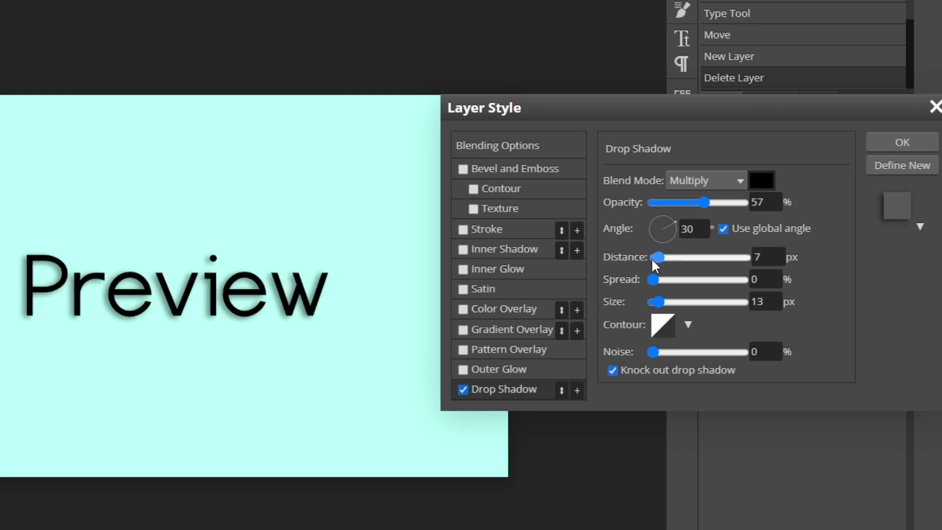
left_click(652, 258)
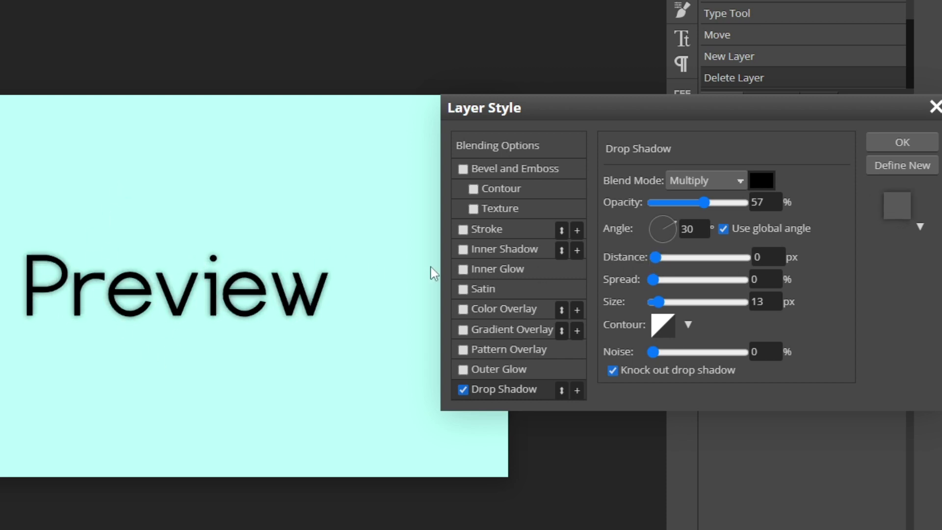
left_click_drag(706, 202, 747, 203)
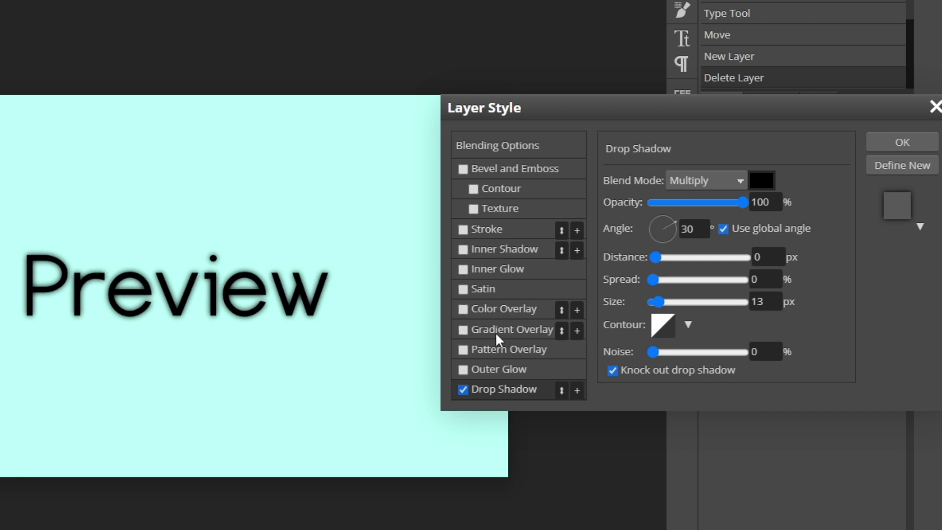
Step: Add the orange-yellow preset gradient overlay to Preview and apply the layer style
left_click(462, 330)
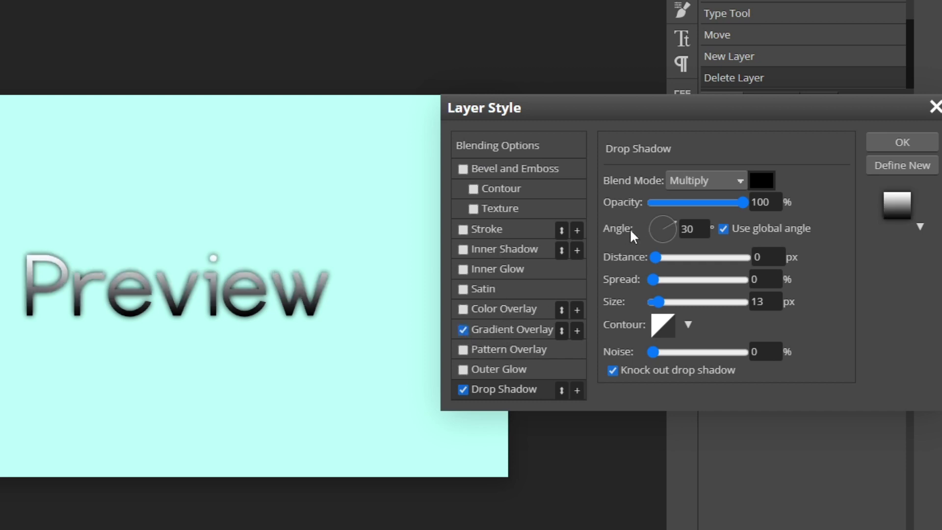
left_click(503, 329)
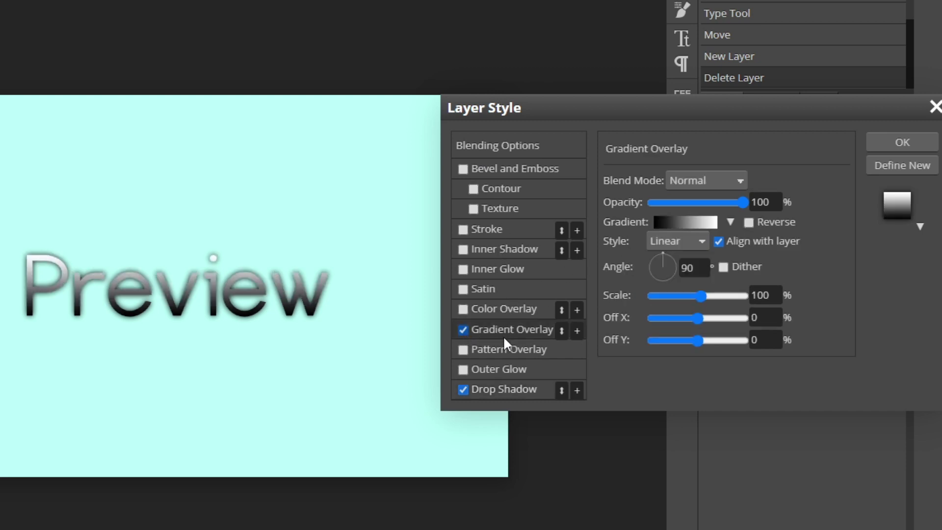
left_click(678, 223)
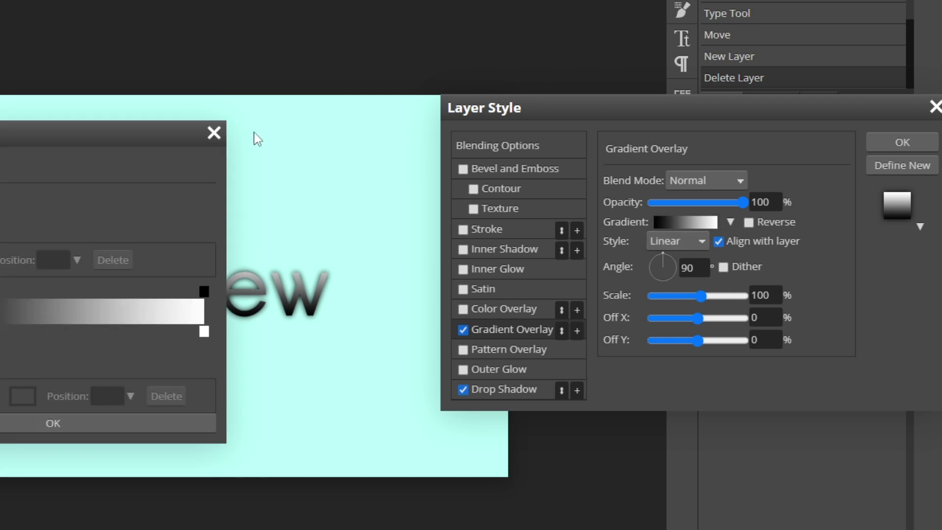
left_click(213, 133)
left_click(731, 222)
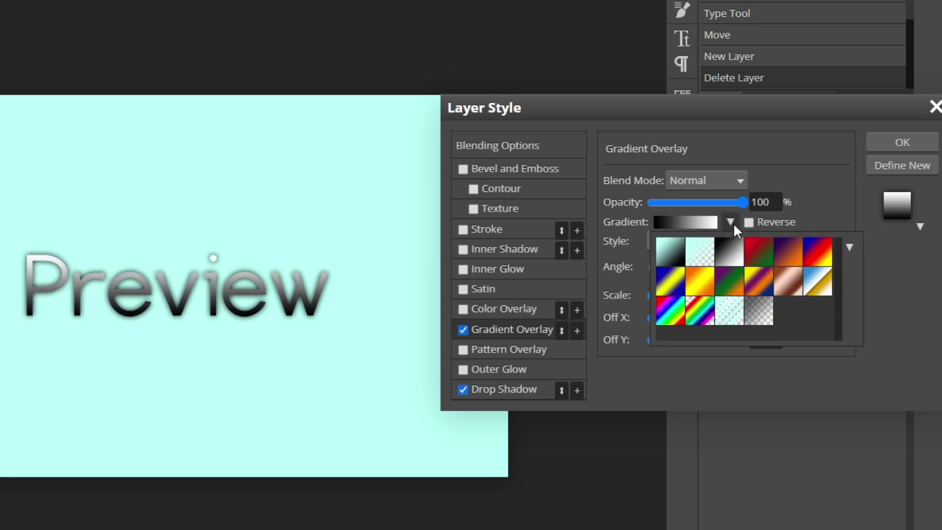
left_click(710, 283)
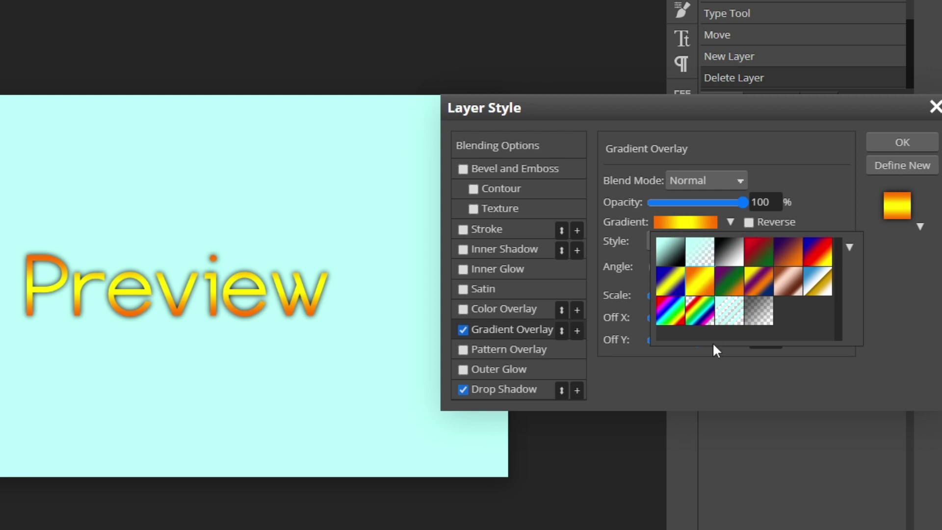
left_click(668, 319)
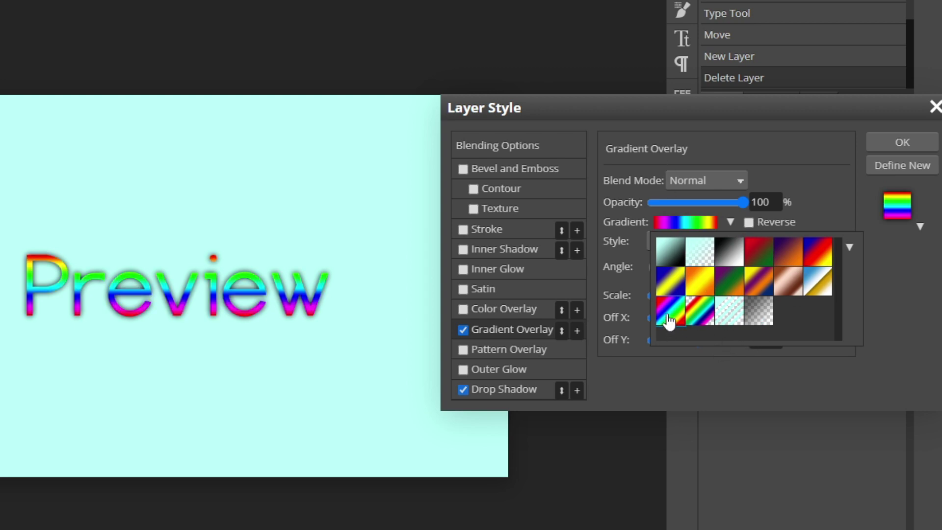
left_click(700, 287)
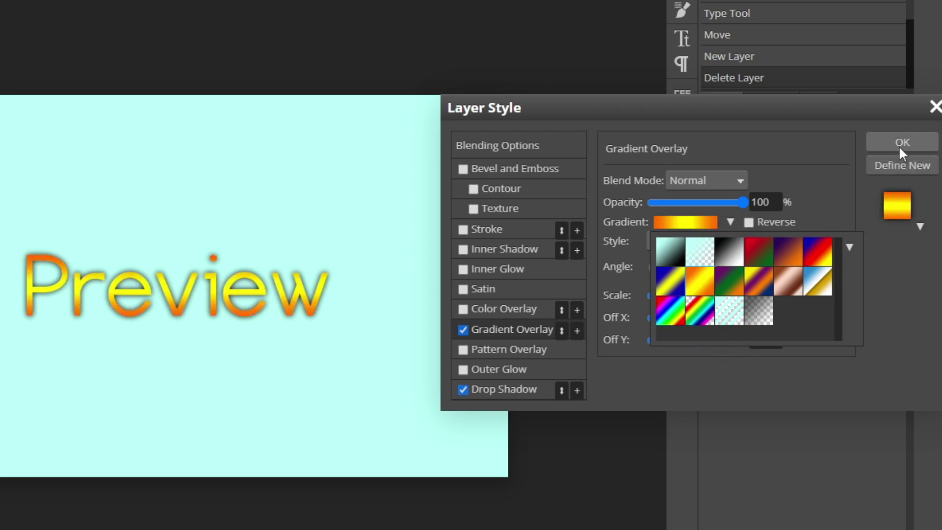
left_click(899, 144)
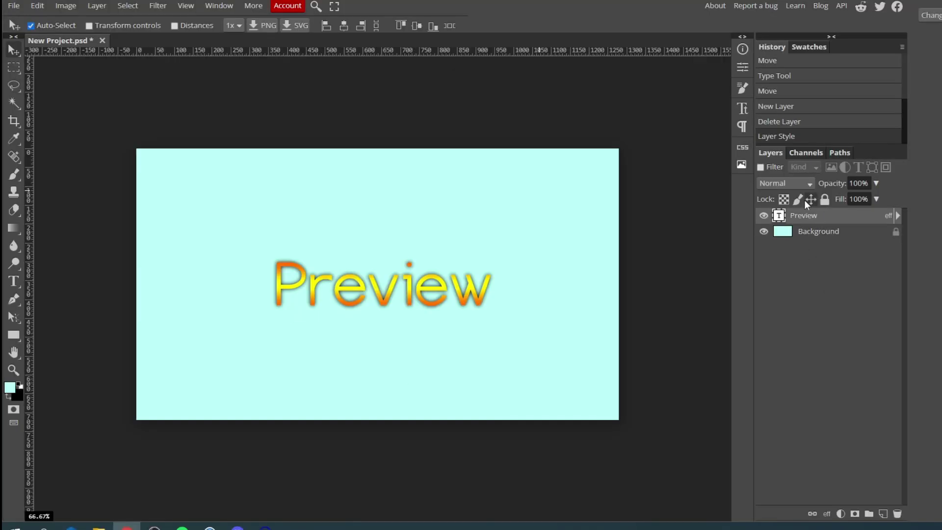
Step: Brush a black square outline on a new layer near the top-left
left_click(15, 176)
left_click(884, 513)
key("x")
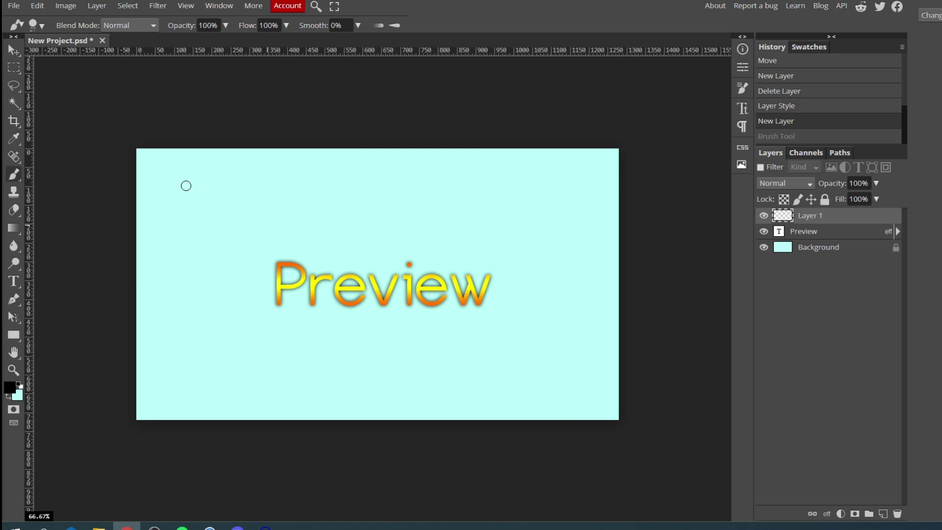
mouse_move(186, 184)
left_mouse_down()
mouse_move(172, 257)
mouse_move(225, 257)
mouse_move(246, 213)
mouse_move(231, 182)
mouse_move(181, 181)
left_mouse_up()
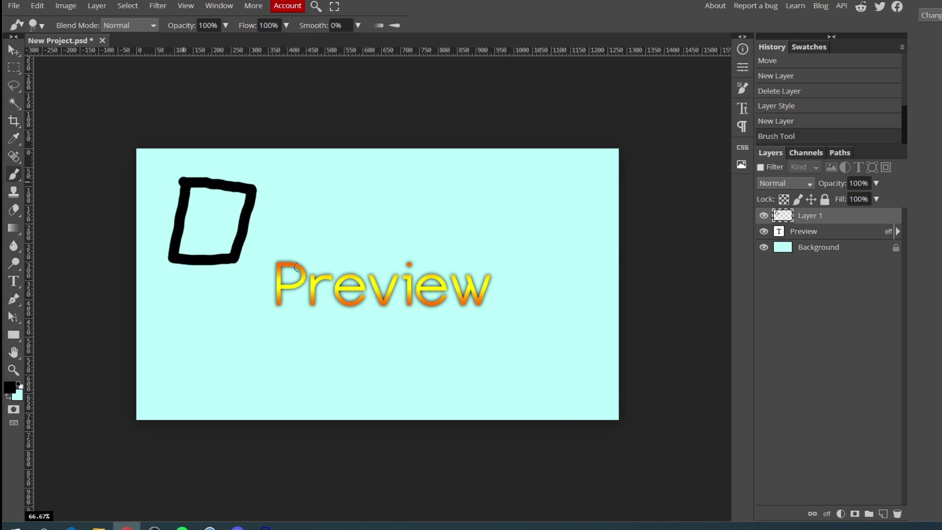
Step: Give the square a drop shadow and gradient overlay through Blending Options
right_click(823, 217)
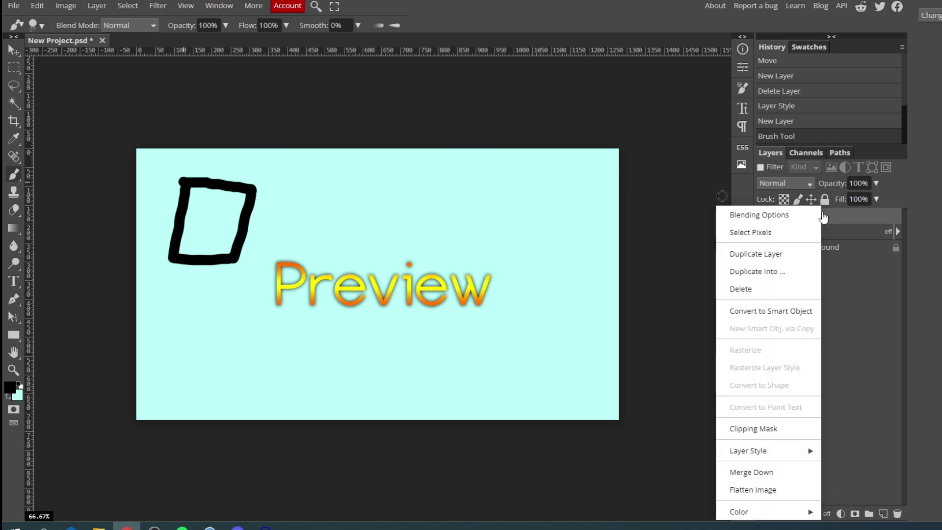
left_click(803, 217)
left_click(628, 356)
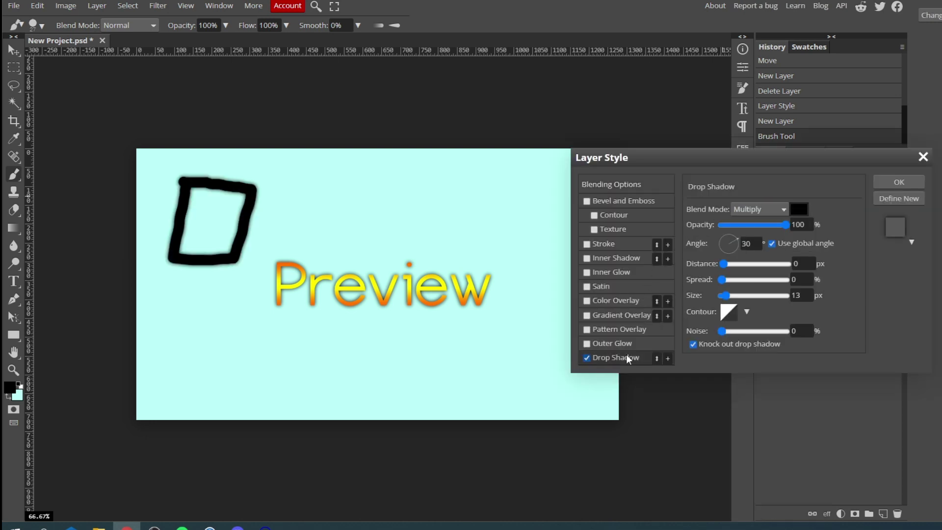
left_click(621, 314)
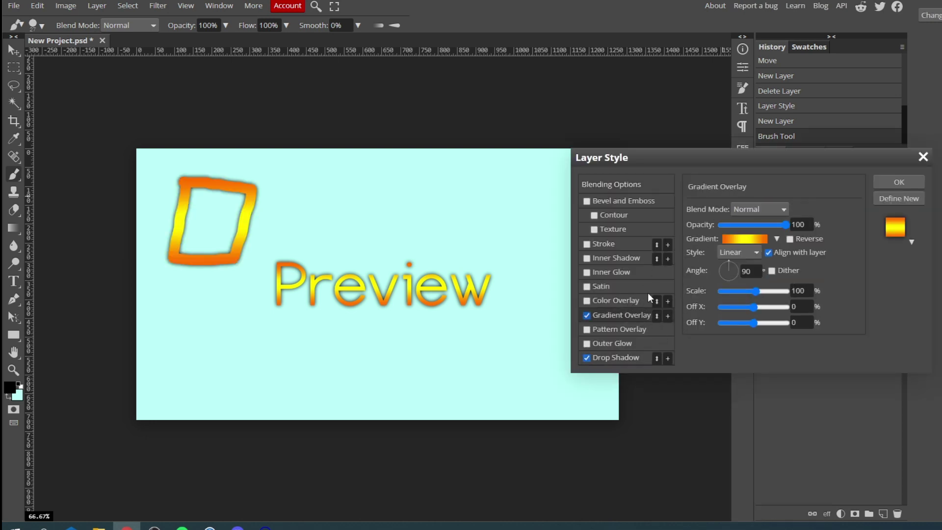
left_click(898, 182)
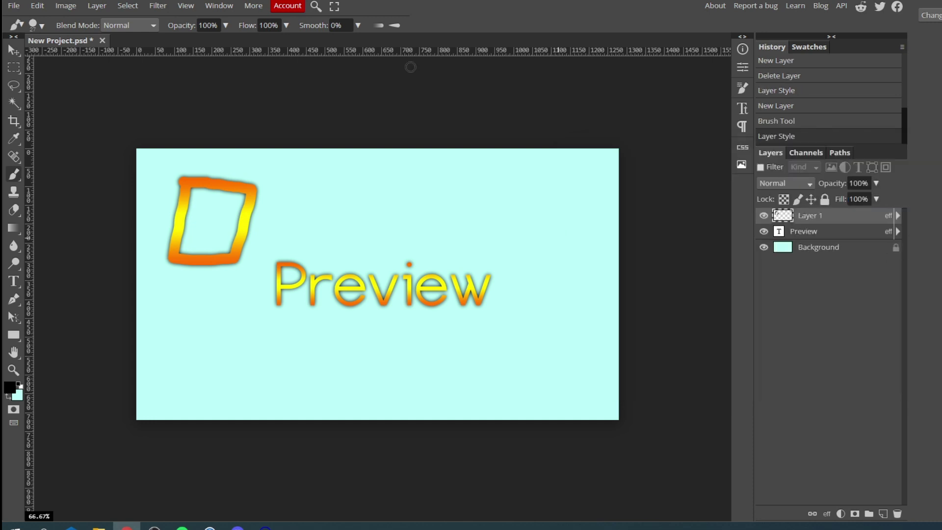
Step: Move the square down toward the lower-left of the canvas
left_click(15, 49)
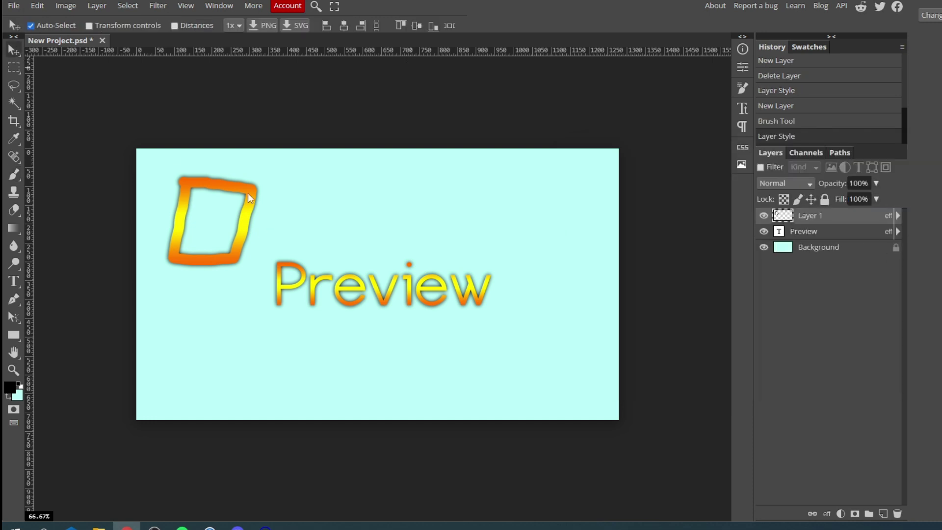
left_click(20, 210)
mouse_move(248, 193)
left_mouse_down()
mouse_move(170, 284)
mouse_move(207, 276)
mouse_move(215, 287)
mouse_move(199, 334)
mouse_move(210, 362)
mouse_move(152, 299)
left_mouse_up()
key("v")
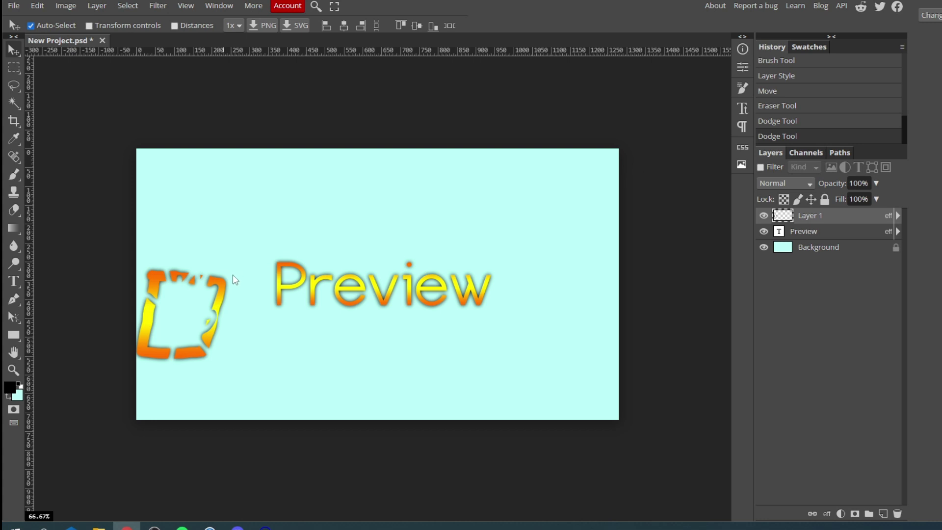
left_click(11, 7)
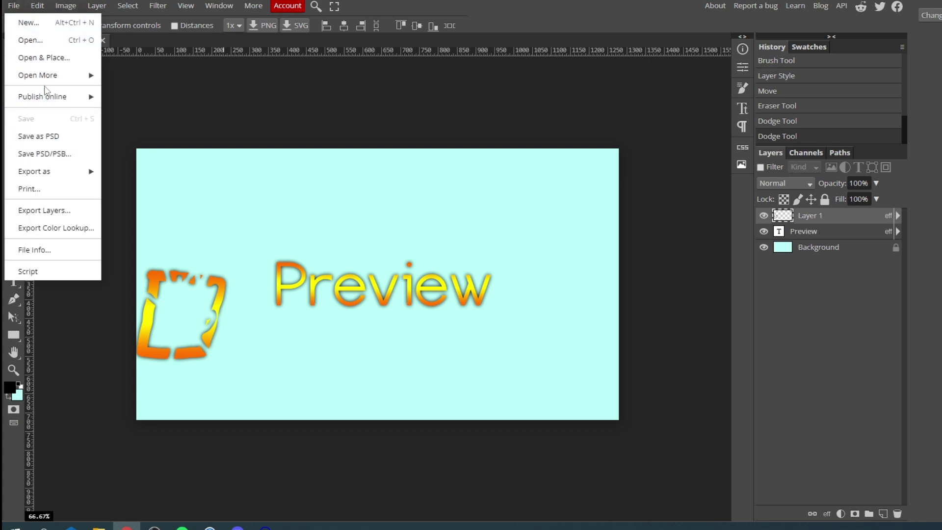
left_click(61, 136)
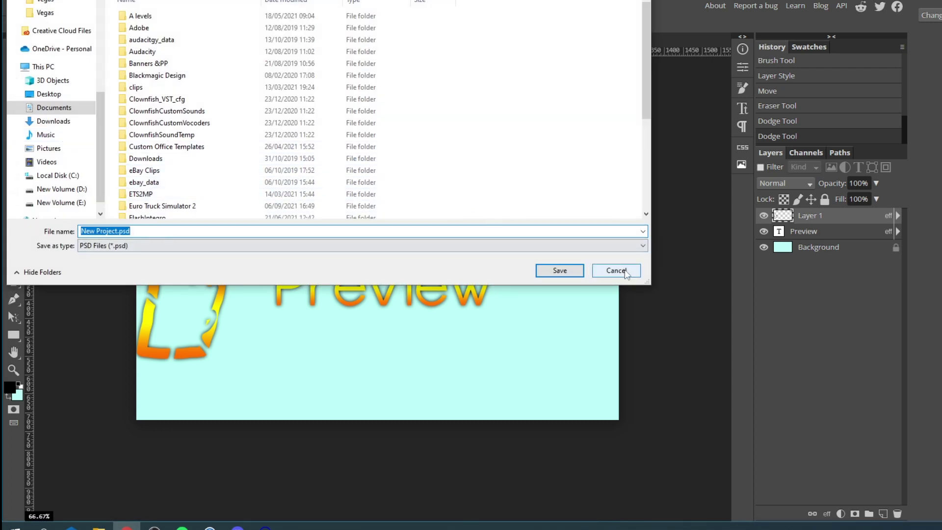
left_click(619, 270)
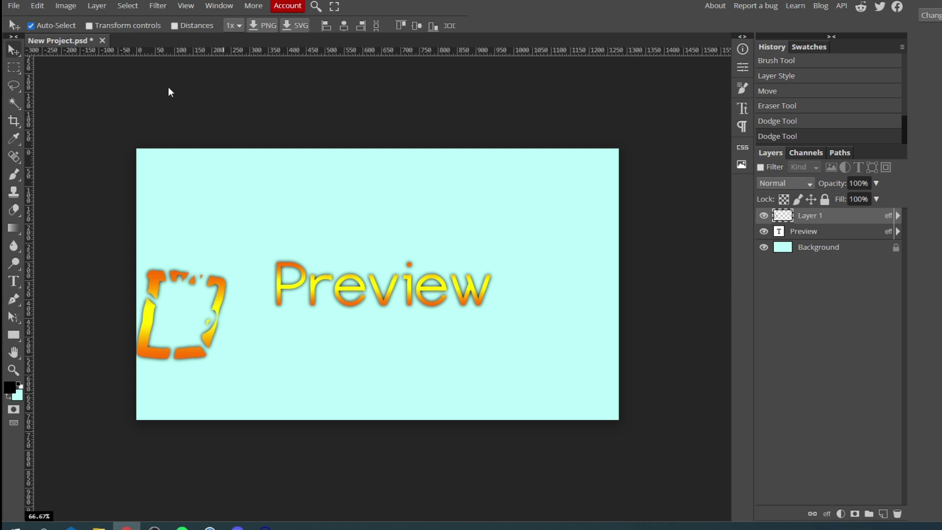
left_click(20, 6)
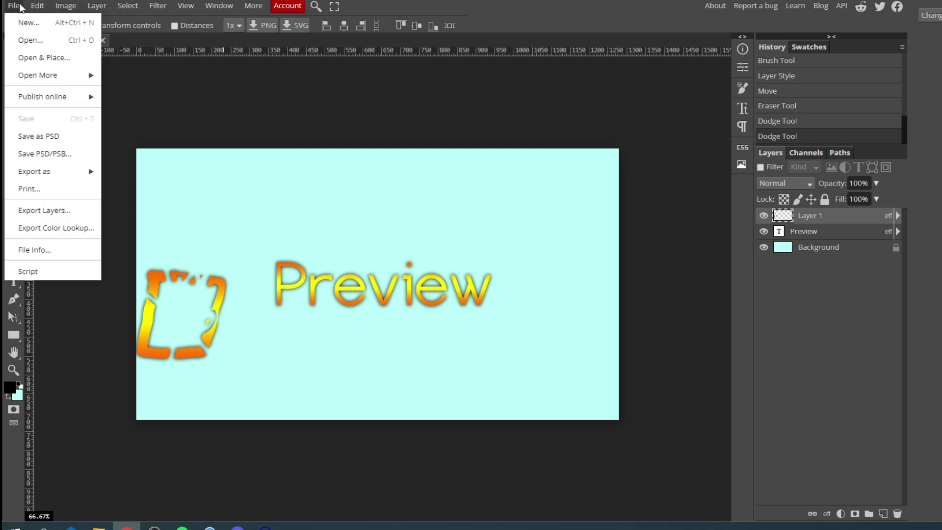
Step: Open the PNG export dialog via File > Export as > PNG
left_click(20, 6)
left_click(21, 5)
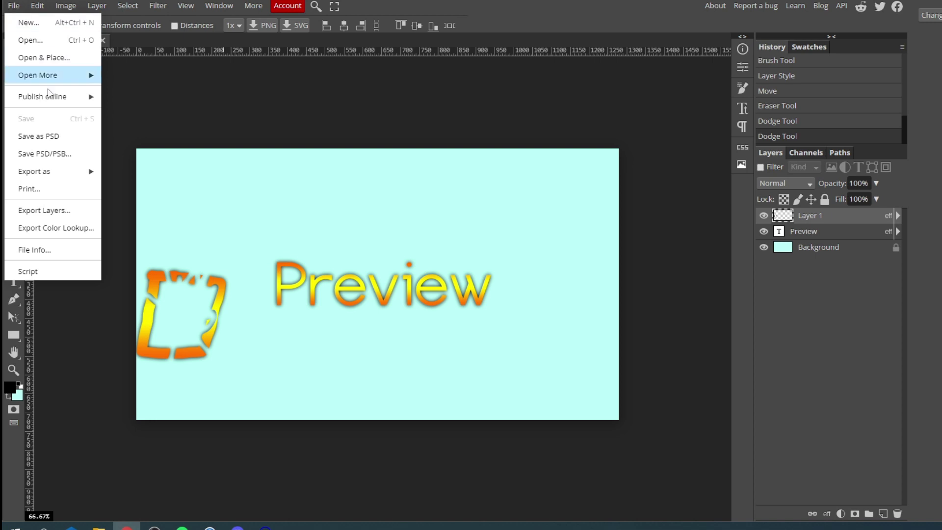
mouse_move(71, 174)
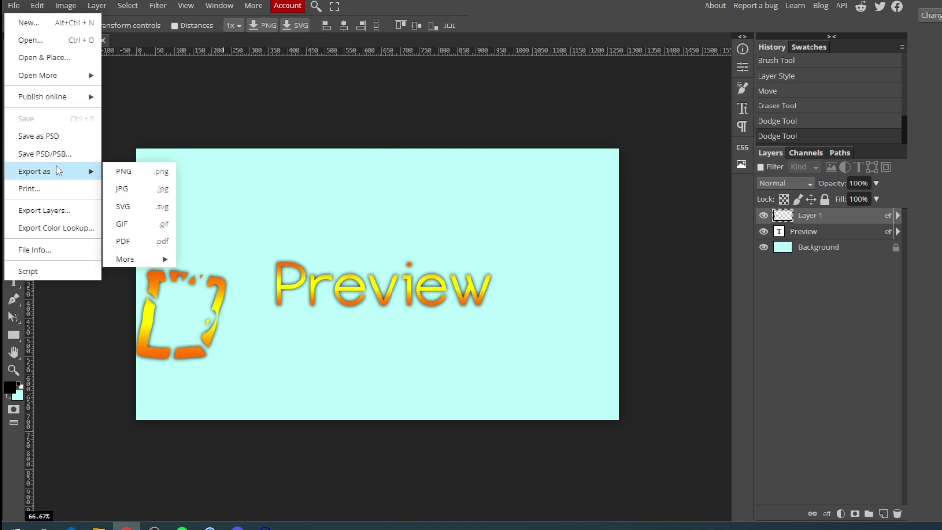
left_click(146, 177)
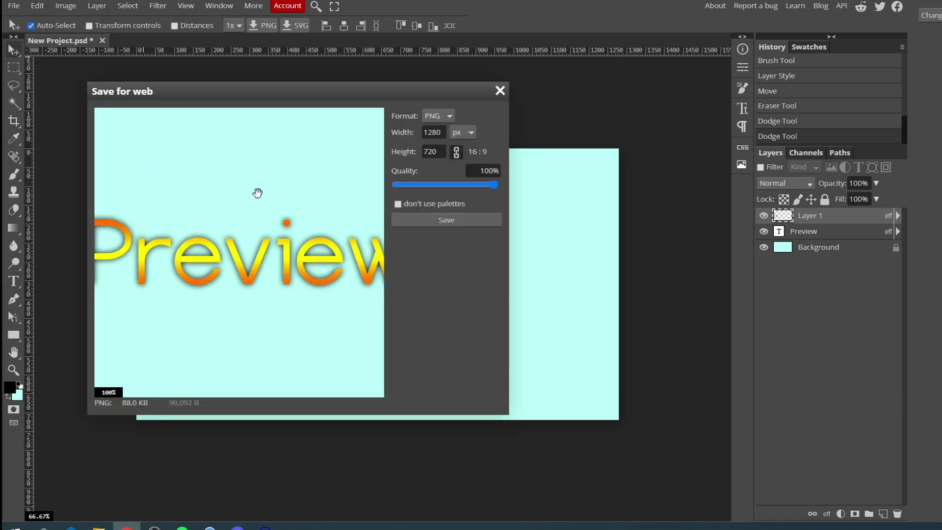
Step: Set the PNG export quality to 100% and save the image as New Project.png
left_click_drag(256, 192, 219, 200)
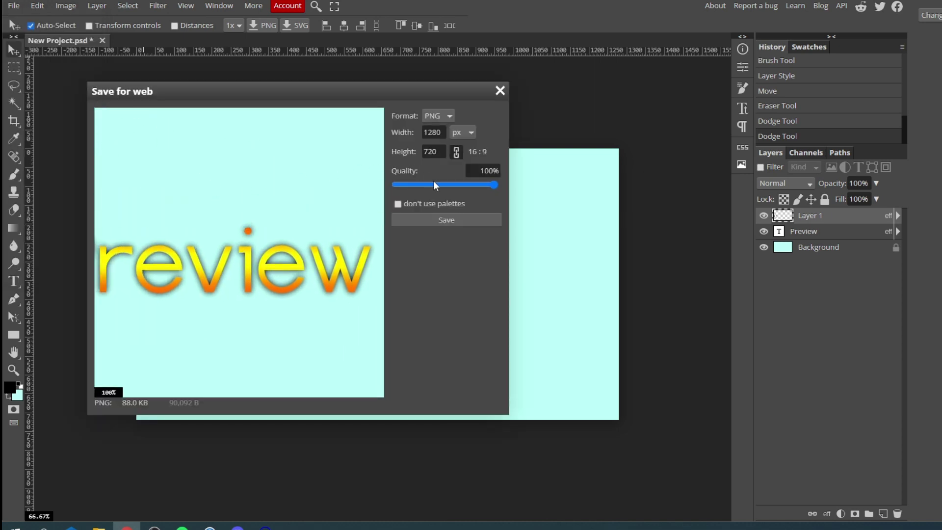
left_click_drag(491, 185, 528, 185)
left_click(460, 219)
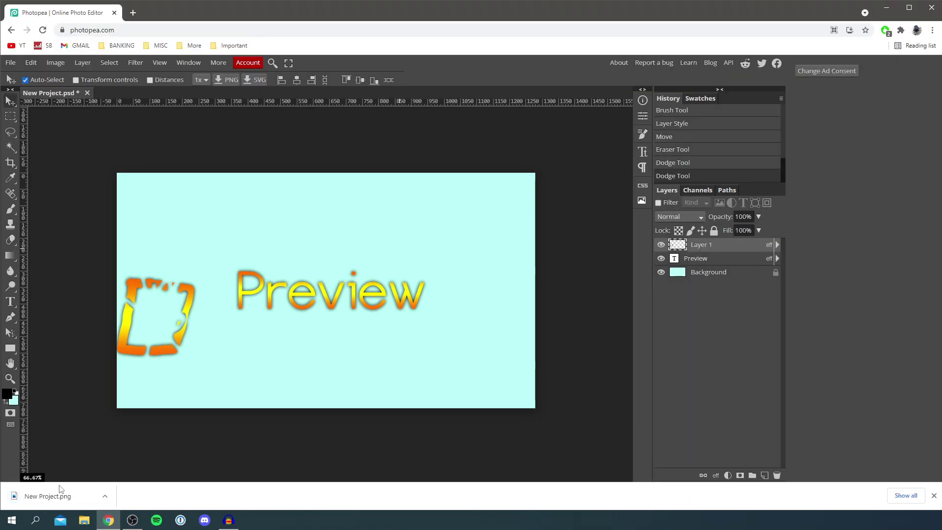
Step: View the downloaded New Project.png in Windows Photos, then close the viewer
left_click(76, 493)
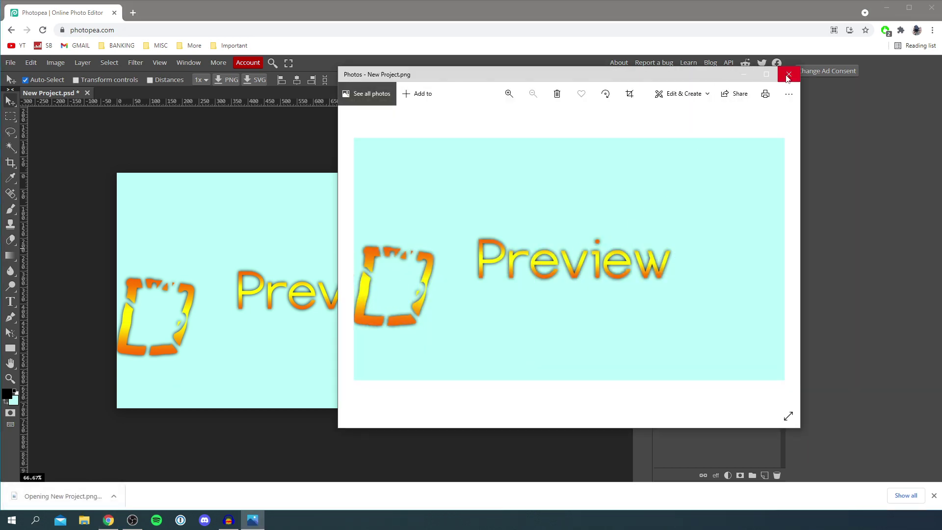
left_click(787, 76)
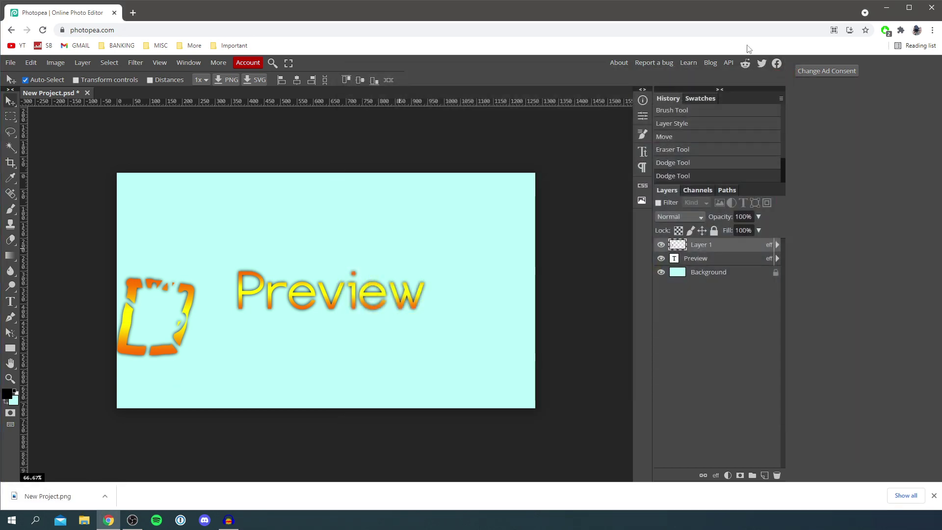